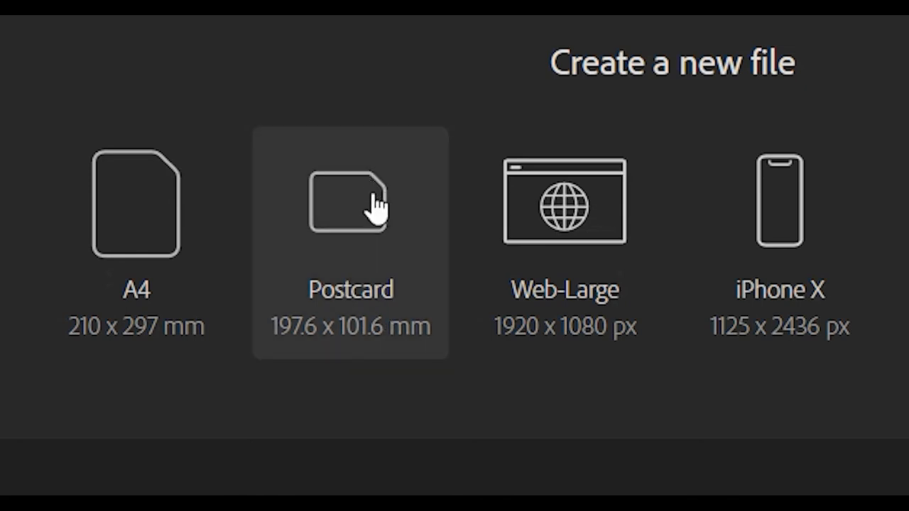
# - Create a new Postcard document of 197.6 x 101.6 mm and duplicate its artboard directly below the original
pyautogui.click(349, 235)
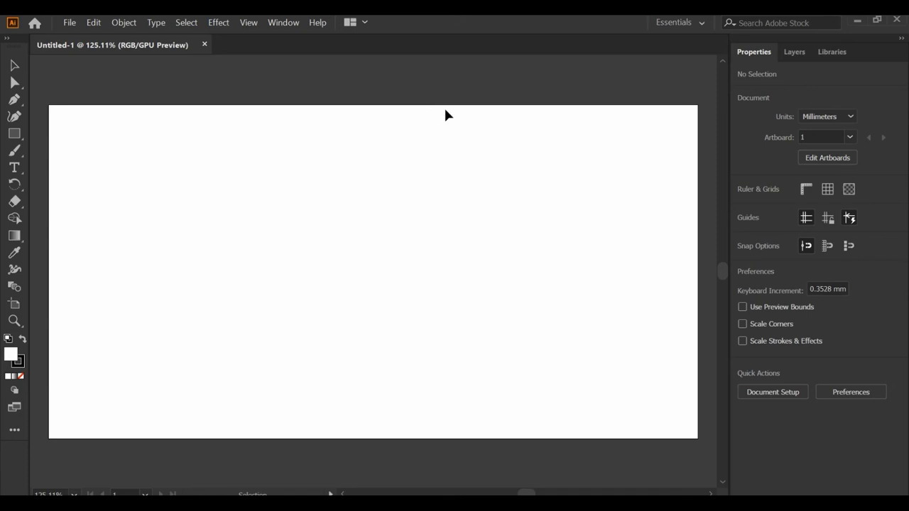
pyautogui.scroll(-2, 454, 135)
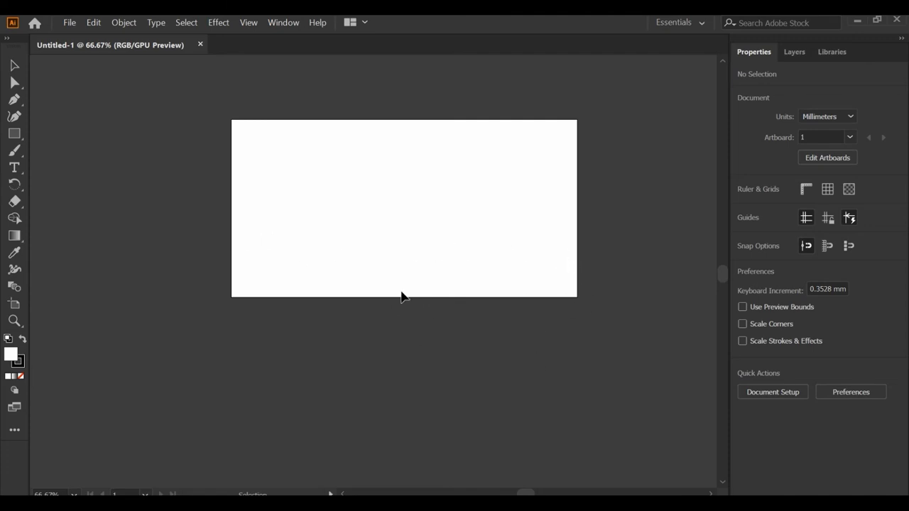
pyautogui.click(15, 308)
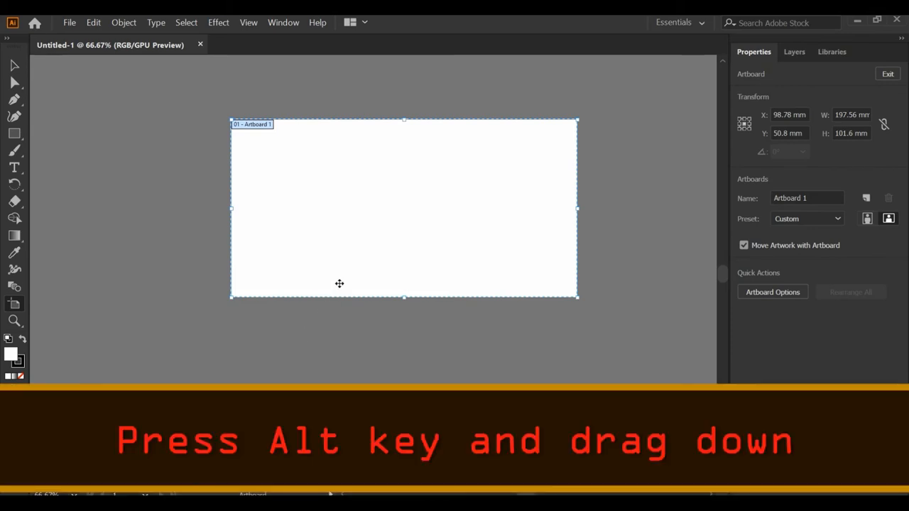
pyautogui.scroll(-2, 340, 283)
pyautogui.moveTo(369, 246); pyautogui.dragTo(370, 383)
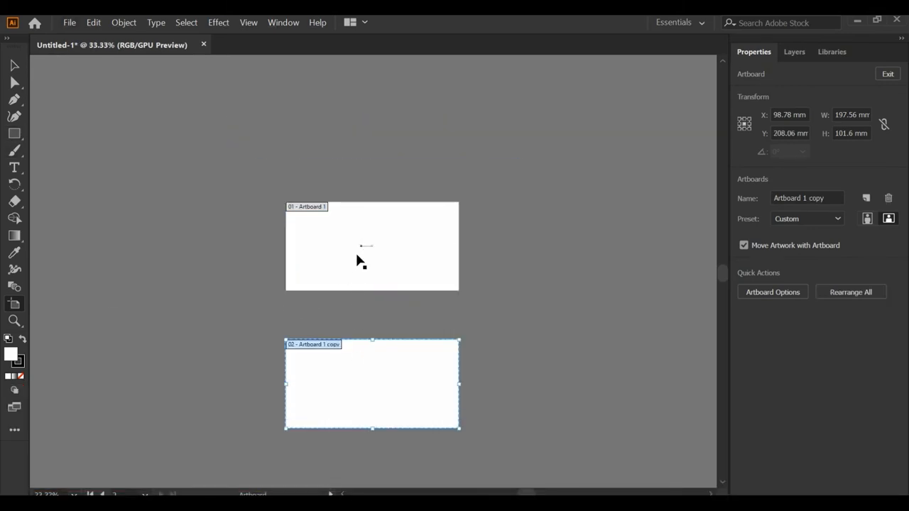
pyautogui.click(12, 68)
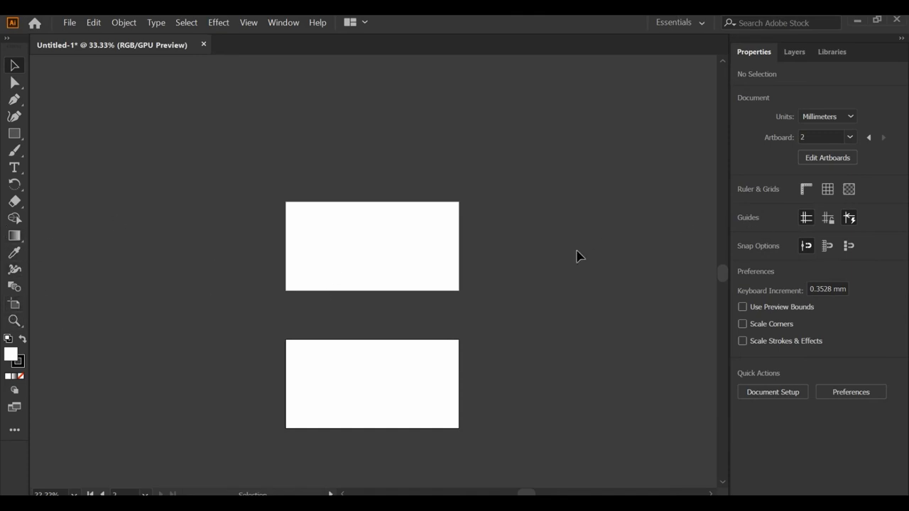
pyautogui.scroll(5, 430, 232)
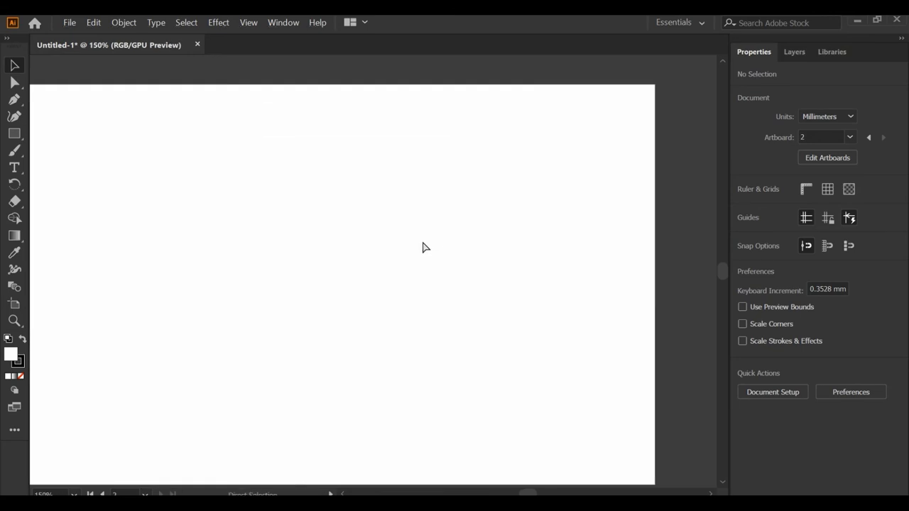
pyautogui.scroll(-1, 425, 246)
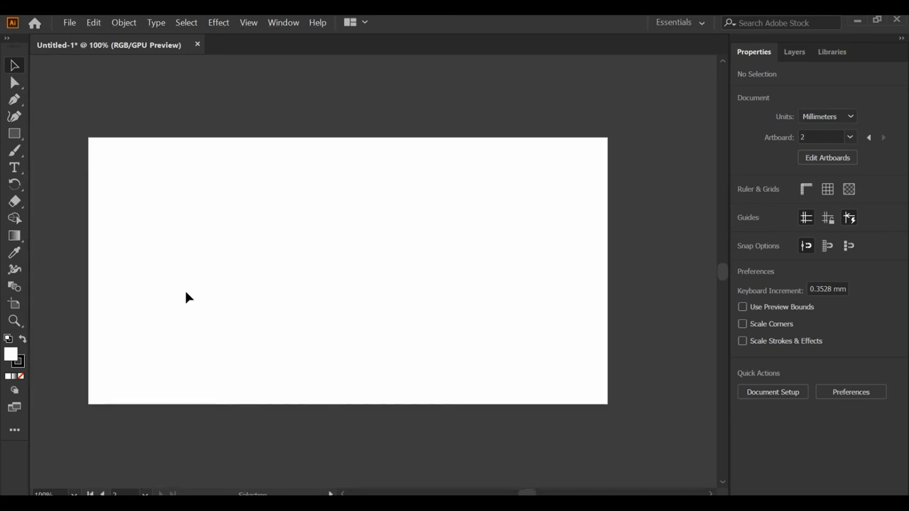
pyautogui.scroll(-10, 367, 305)
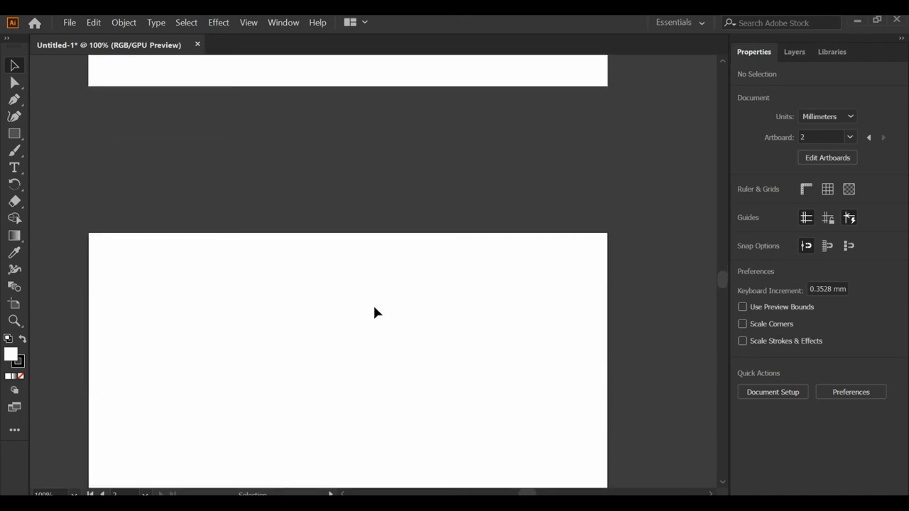
pyautogui.scroll(9, 378, 306)
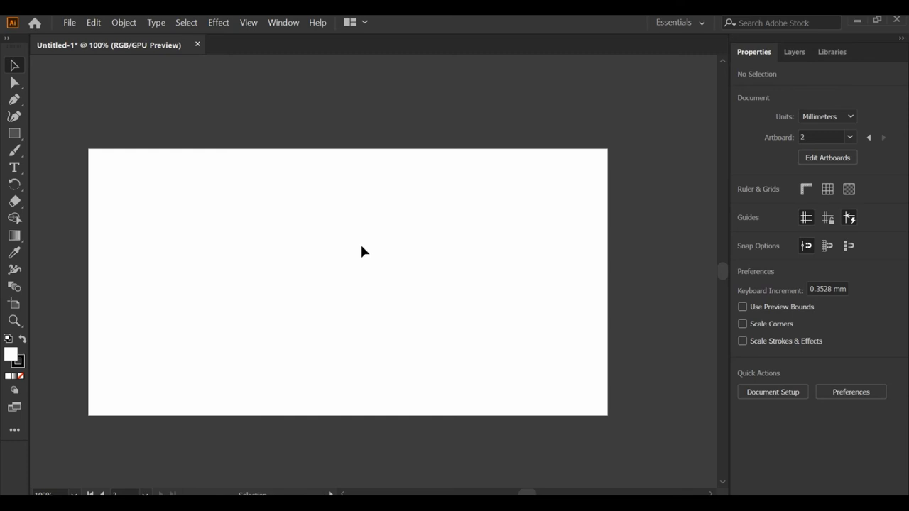
pyautogui.scroll(1, 362, 249)
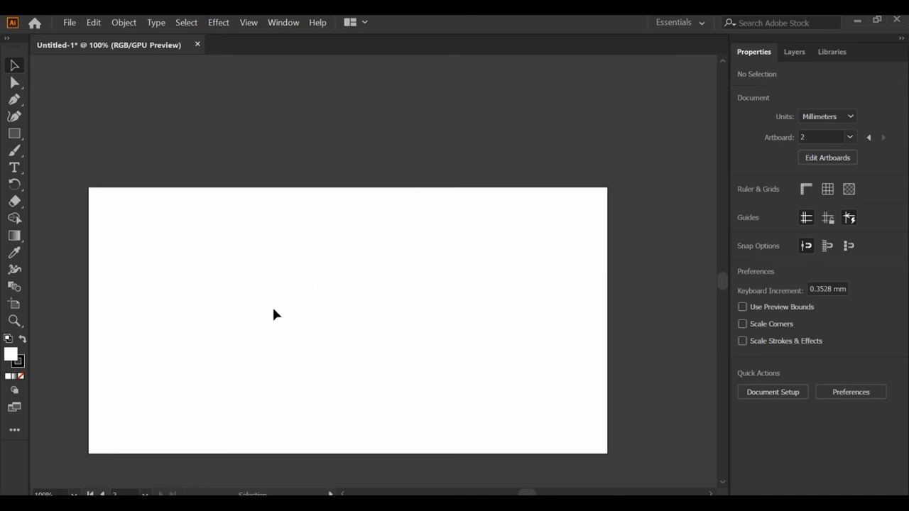
pyautogui.scroll(-12, 291, 323)
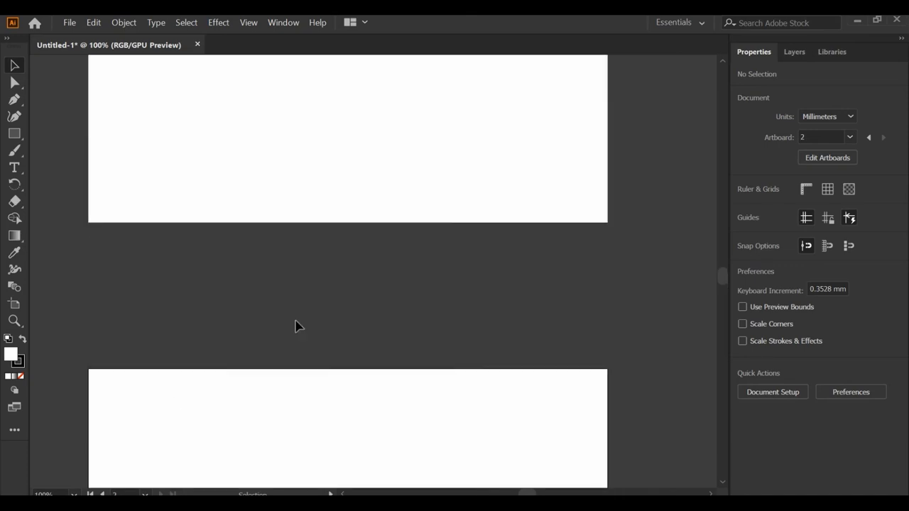
# - Draw a rectangle covering the whole first artboard, with a 0 pt stroke and a dark blue fill
pyautogui.scroll(2, 298, 327)
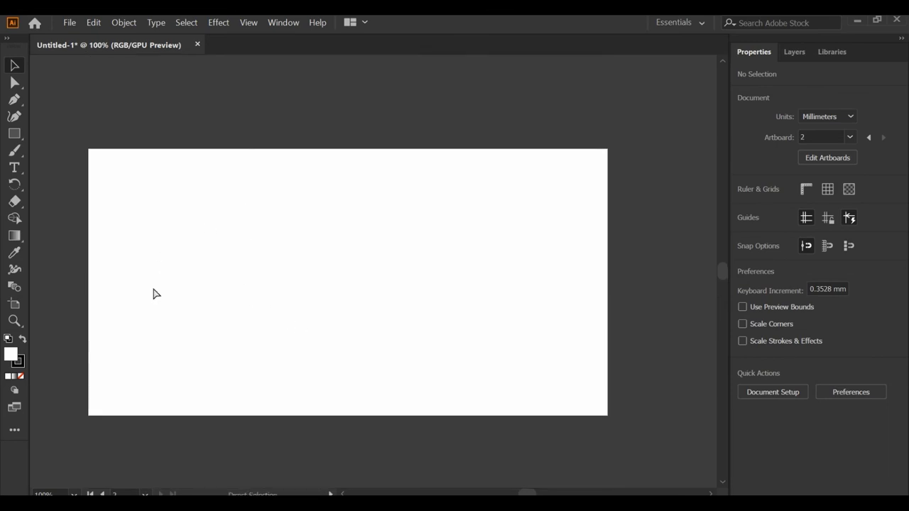
pyautogui.hscroll(-1, 154, 292)
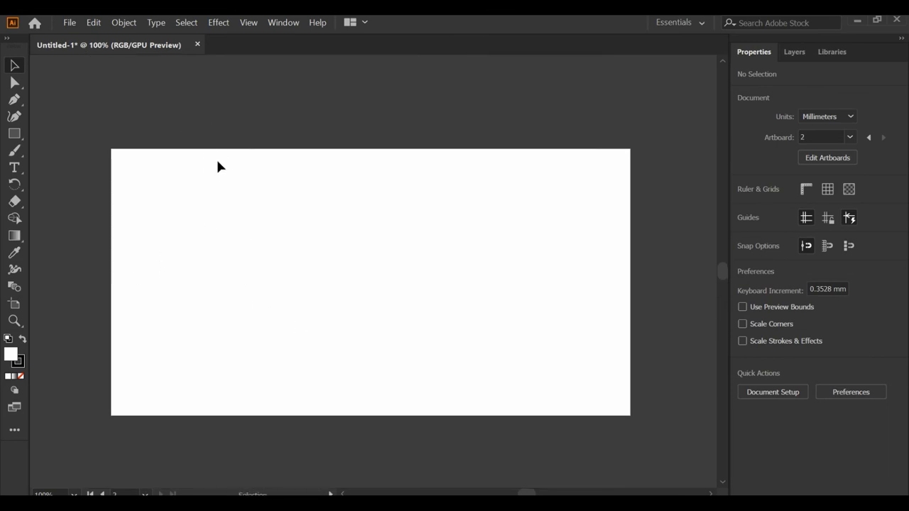
pyautogui.click(14, 136)
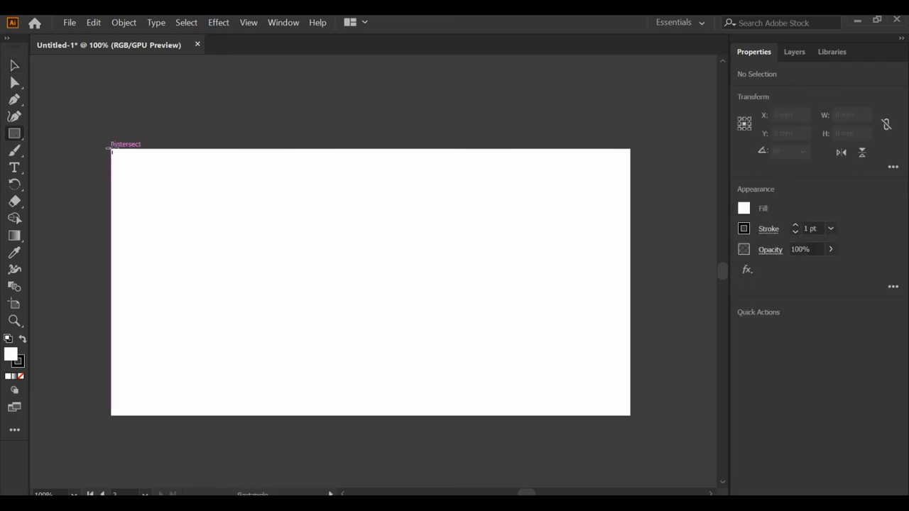
pyautogui.moveTo(110, 149); pyautogui.dragTo(630, 417)
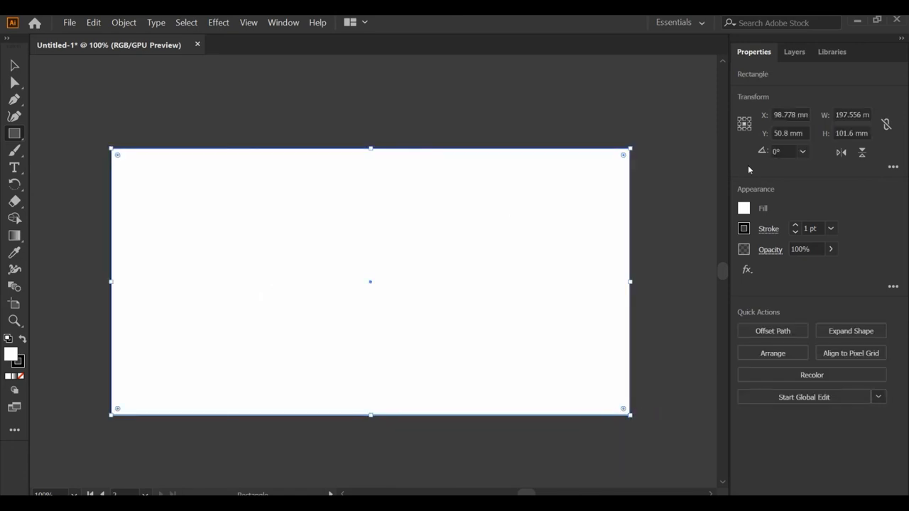
pyautogui.click(795, 232)
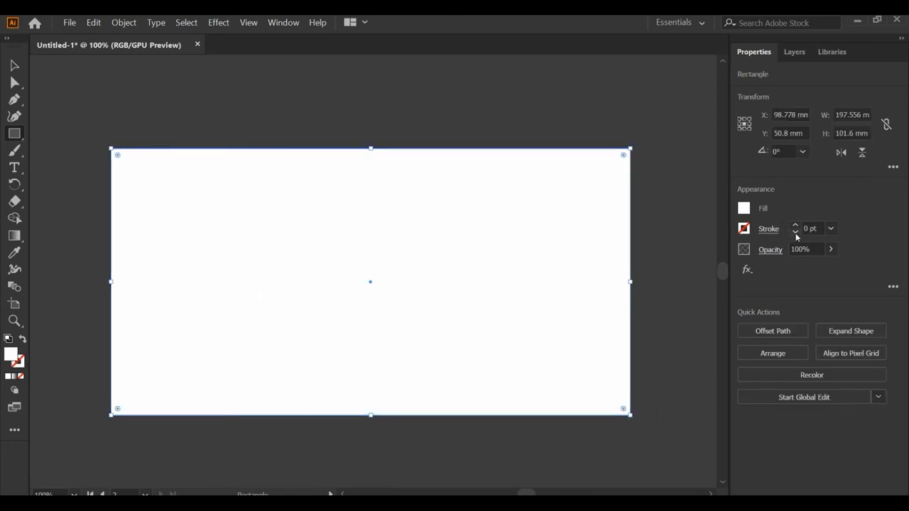
pyautogui.click(747, 211)
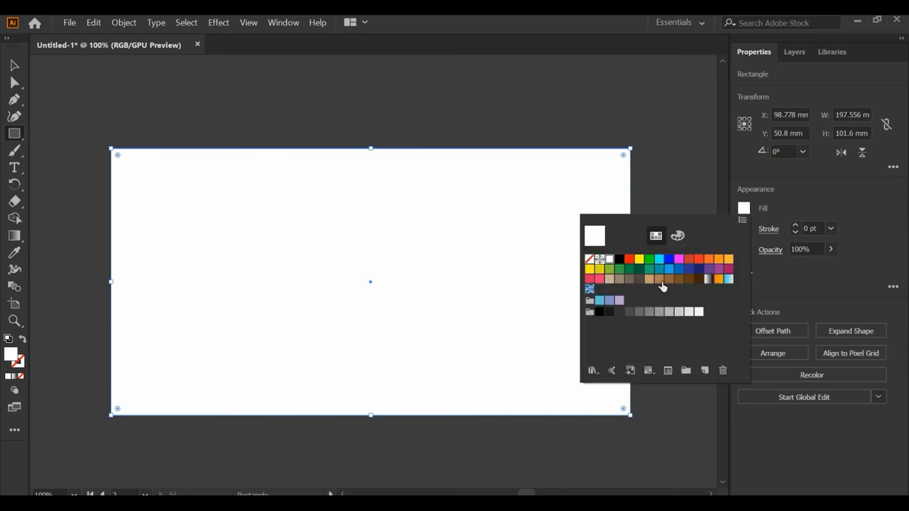
pyautogui.click(702, 271)
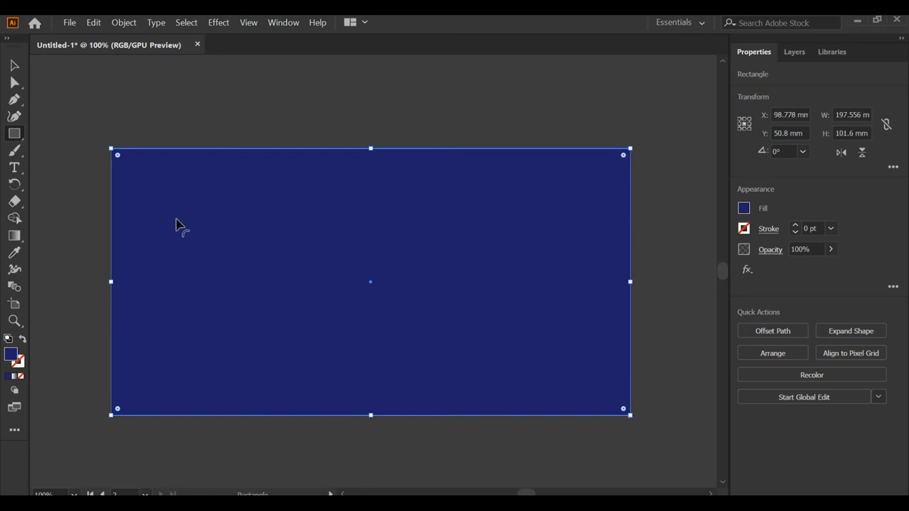
# - Convert the blue rectangle's lower-right corner to a smooth anchor and move it to about X 54 mm, Y 42 mm, forming a sweeping curve
pyautogui.click(14, 83)
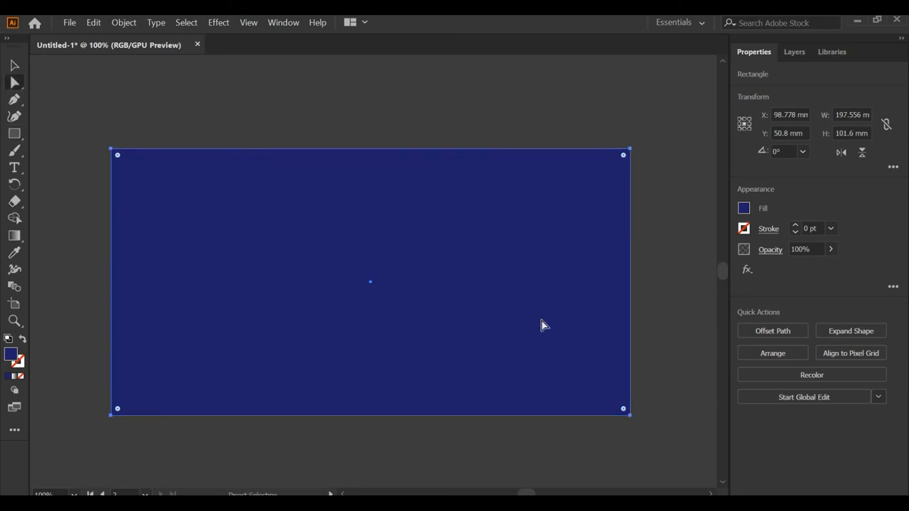
pyautogui.click(630, 419)
pyautogui.click(630, 416)
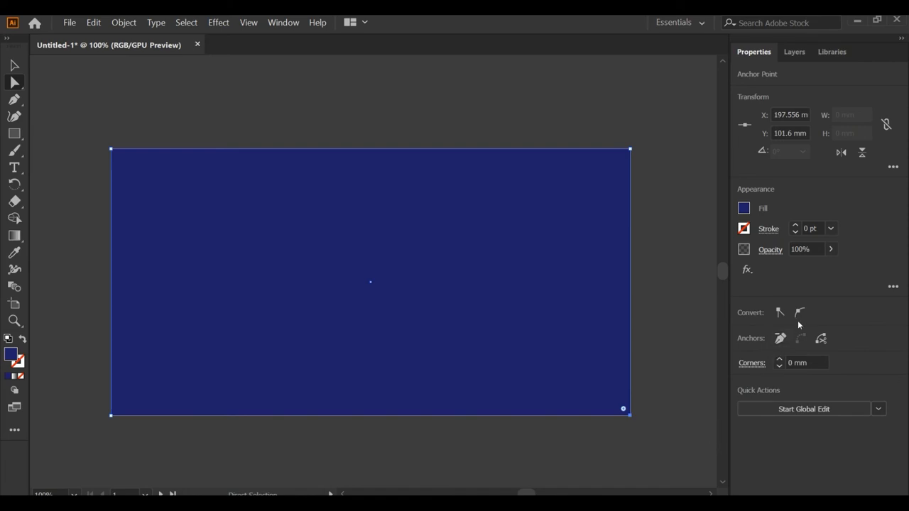
pyautogui.click(801, 316)
pyautogui.moveTo(631, 419); pyautogui.dragTo(265, 271)
pyautogui.moveTo(313, 226); pyautogui.dragTo(399, 190)
pyautogui.hotkey('ctrl', 'z')
pyautogui.click(266, 271)
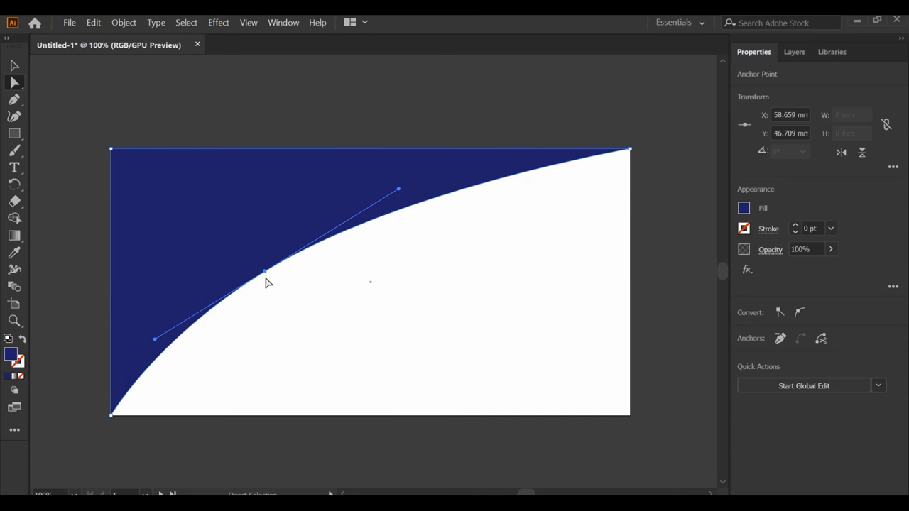
pyautogui.moveTo(266, 271); pyautogui.dragTo(253, 260)
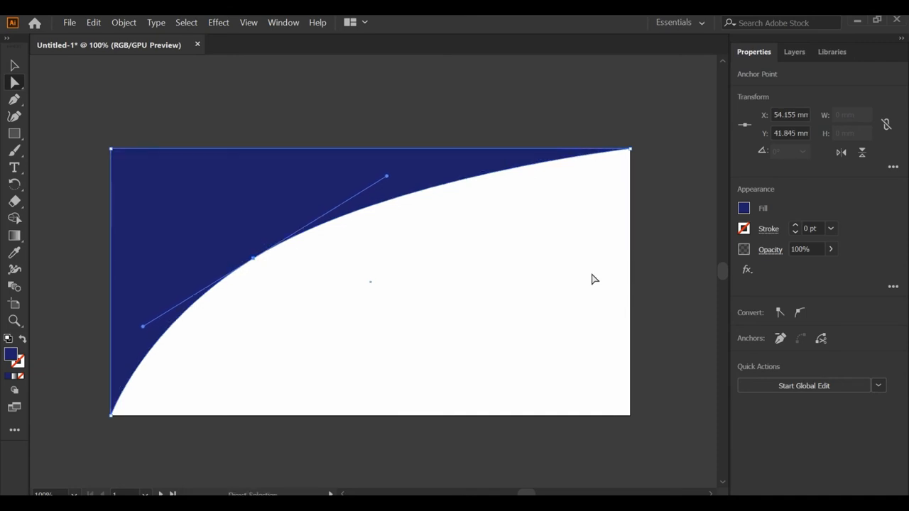
# - Duplicate the curved blue shape slightly offset and reshape the copy's curve so it extends beyond the original's curved edge
pyautogui.click(15, 67)
pyautogui.moveTo(237, 209); pyautogui.dragTo(229, 210)
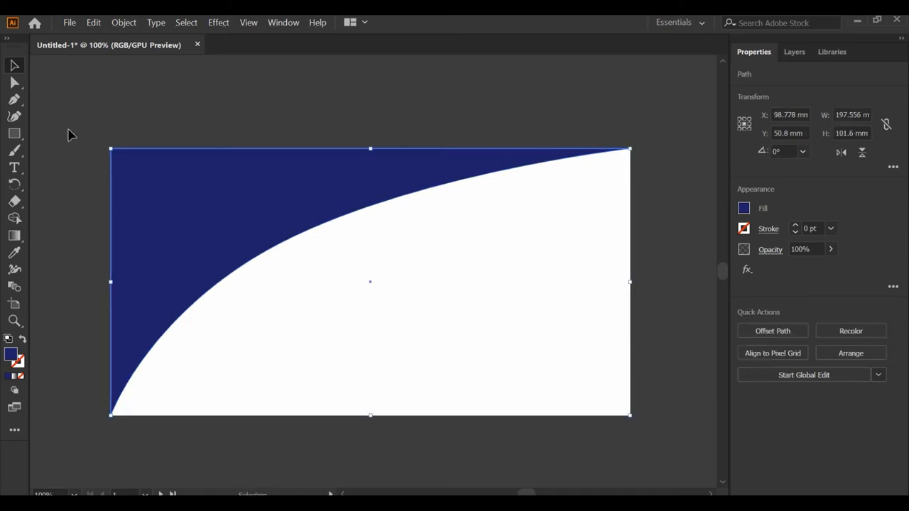
pyautogui.press('a')
pyautogui.moveTo(121, 255)
pyautogui.mouseDown()
pyautogui.moveTo(103, 254)
pyautogui.moveTo(106, 261)
pyautogui.mouseUp()
pyautogui.moveTo(115, 421)
pyautogui.mouseDown()
pyautogui.moveTo(223, 316)
pyautogui.moveTo(181, 389)
pyautogui.moveTo(133, 418)
pyautogui.mouseUp()
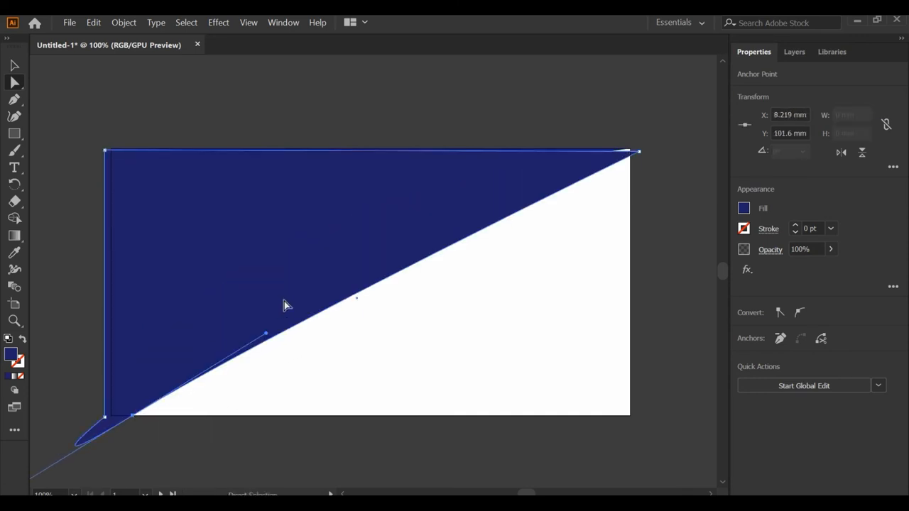
pyautogui.moveTo(263, 336); pyautogui.dragTo(249, 233)
pyautogui.press('v')
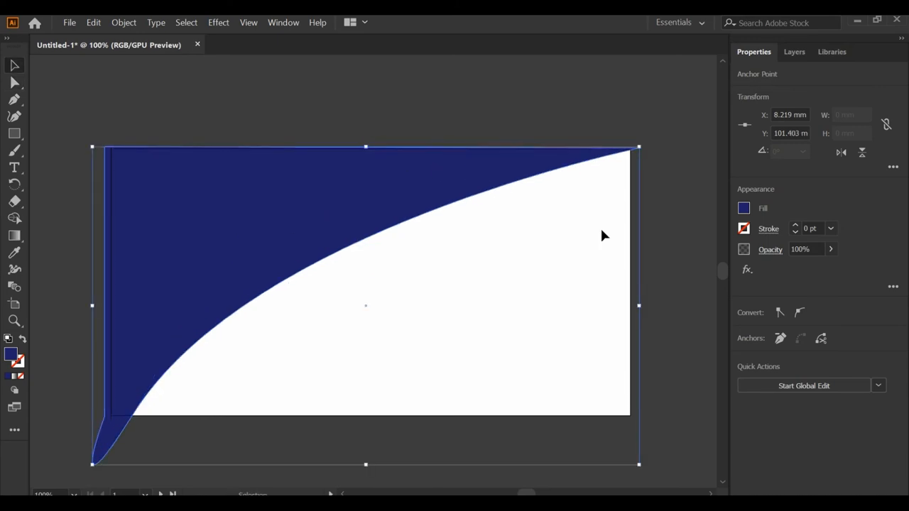
# - Fill the copied curved shape with black and send it one level backward behind the blue shape
pyautogui.click(743, 208)
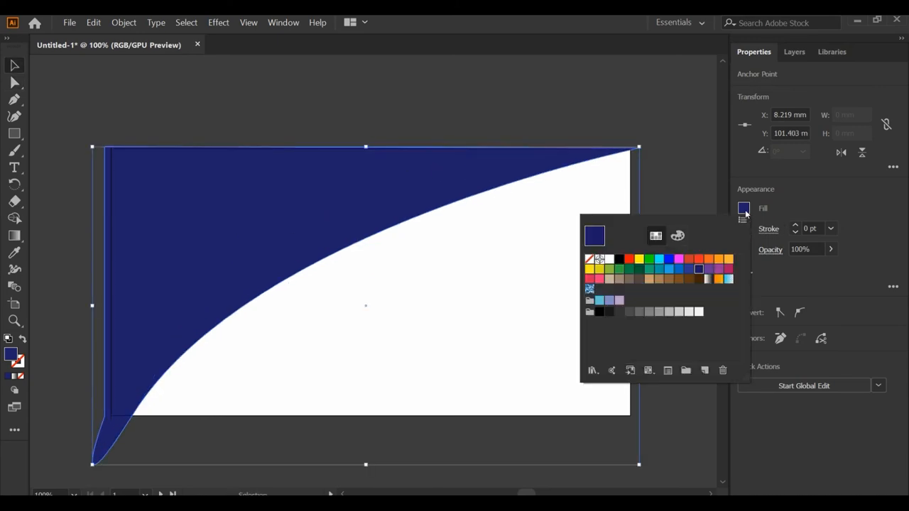
pyautogui.click(618, 259)
pyautogui.click(271, 199)
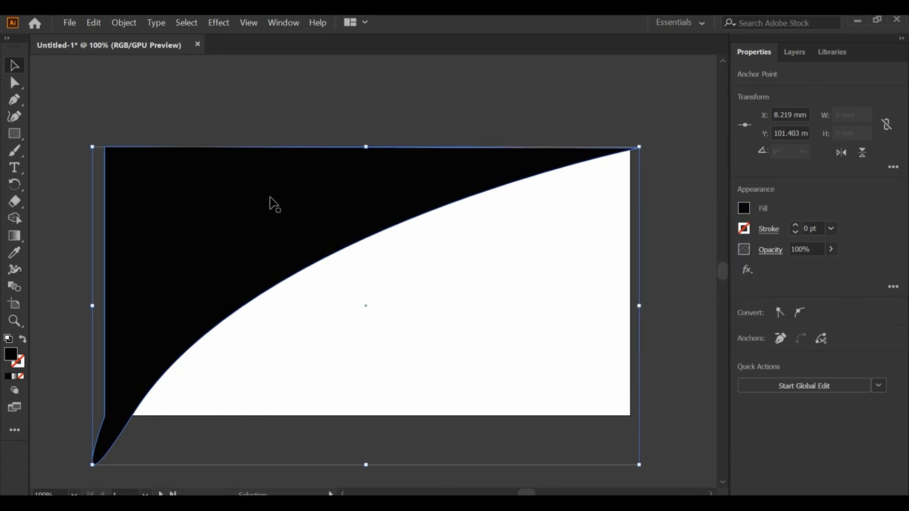
pyautogui.press('ctrl')
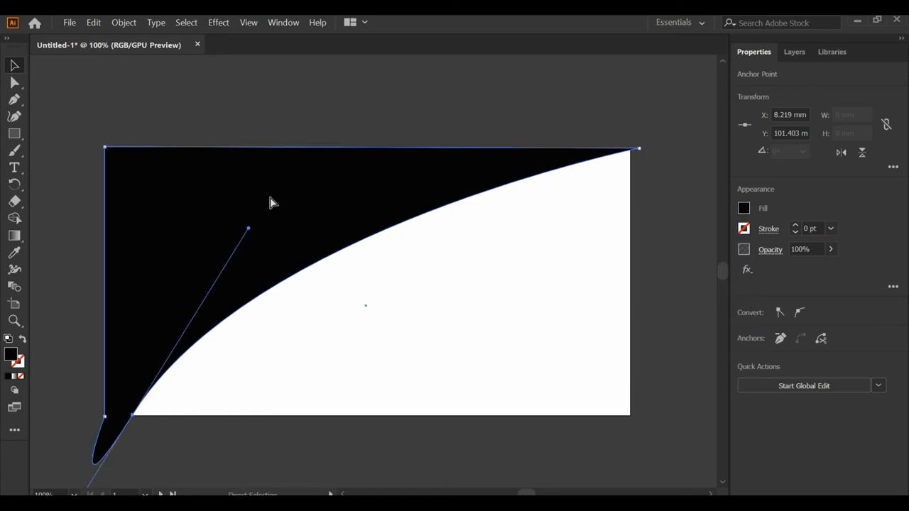
pyautogui.hotkey('ctrl', '[')
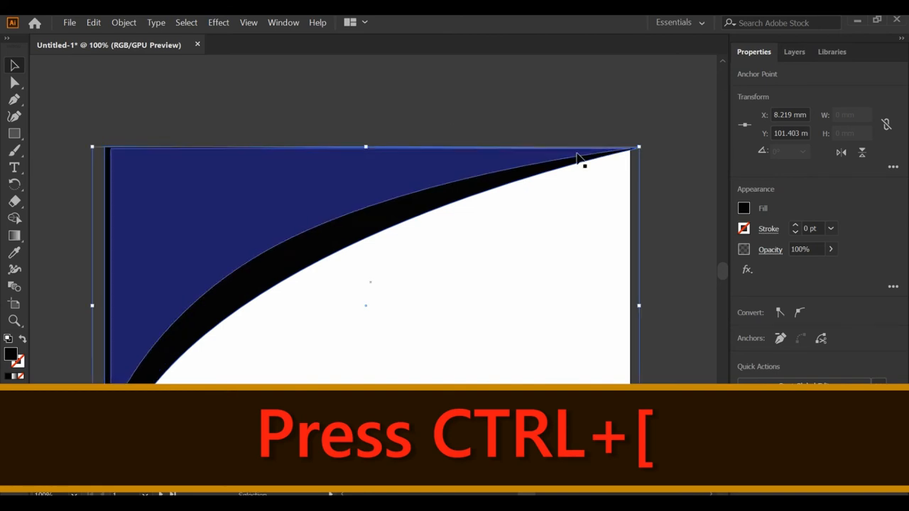
pyautogui.click(327, 101)
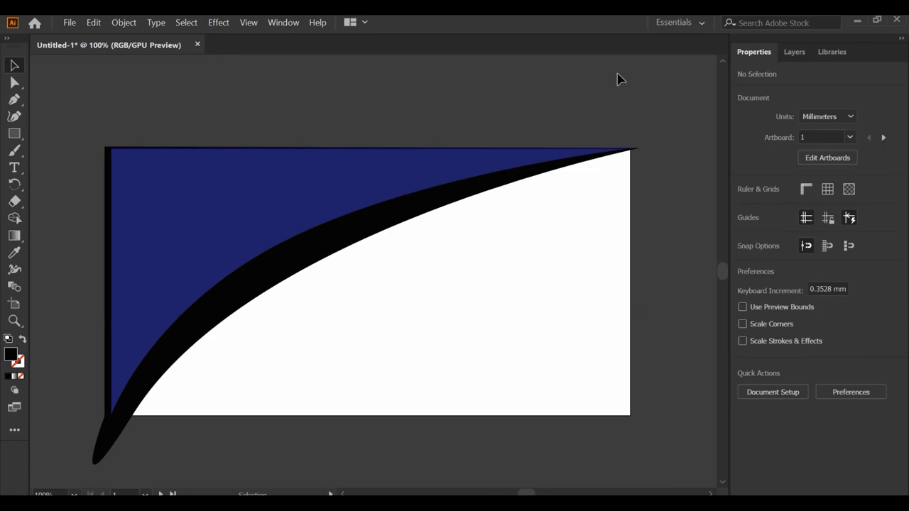
# - Draw a circle about 42 mm in diameter over the left part of the curve and fill it with yellow
pyautogui.press('l')
pyautogui.moveTo(169, 171); pyautogui.dragTo(298, 309)
pyautogui.click(743, 208)
pyautogui.click(645, 260)
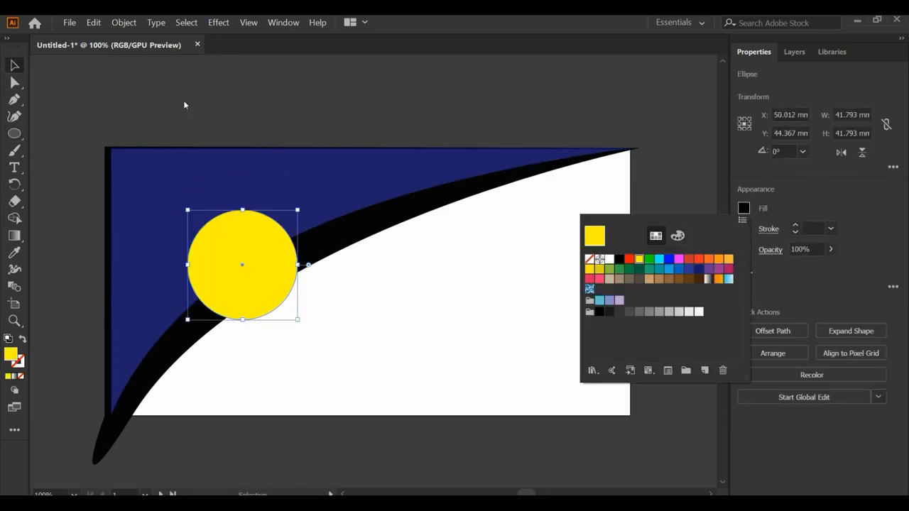
pyautogui.press('Escape')
# - Enlarge the yellow circle and reposition it so it overlaps the blue shape and the black curved band
pyautogui.press('v')
pyautogui.moveTo(298, 211); pyautogui.dragTo(314, 196)
pyautogui.moveTo(256, 249); pyautogui.dragTo(250, 261)
pyautogui.click(318, 101)
# - Add the text "COMPANY" above the first artboard in Myriad Pro Bold with a white fill
pyautogui.press('t')
pyautogui.click(152, 100)
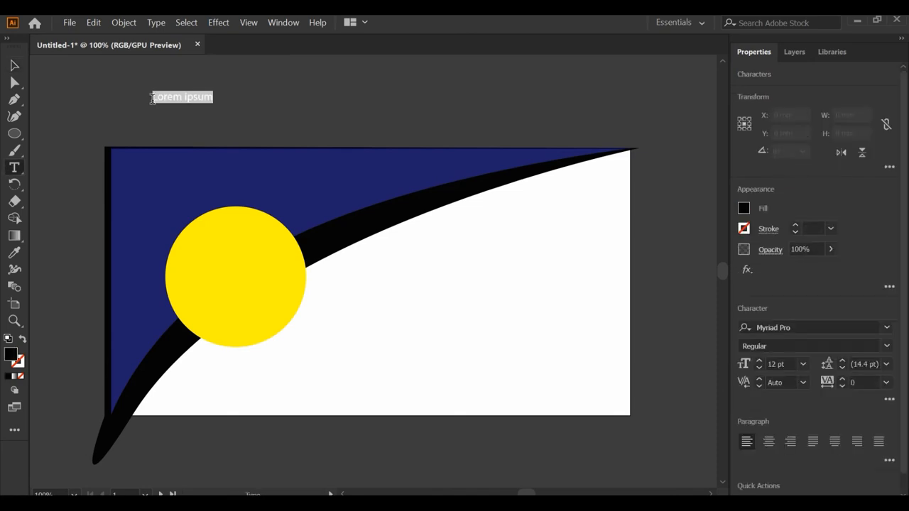
pyautogui.write('COMPA')
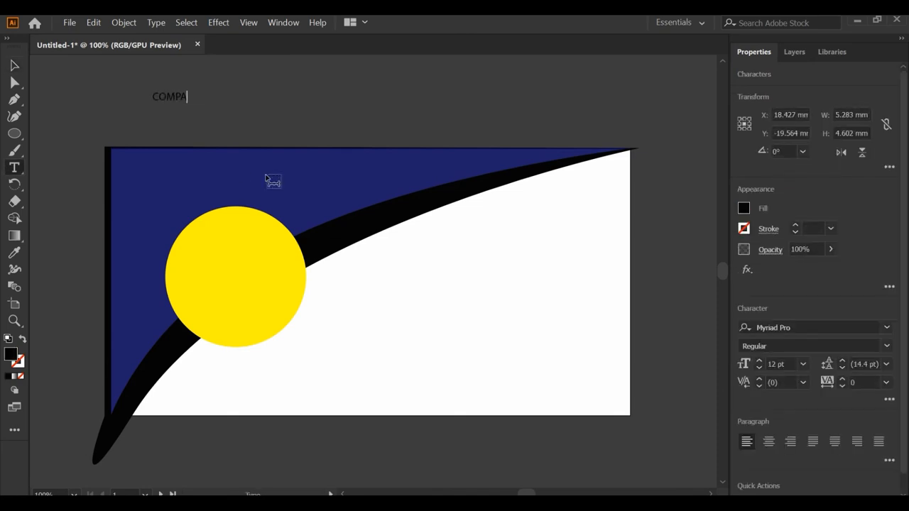
pyautogui.hotkey('ctrl', 'a')
pyautogui.click(886, 326)
pyautogui.click(843, 346)
pyautogui.click(778, 313)
pyautogui.click(744, 208)
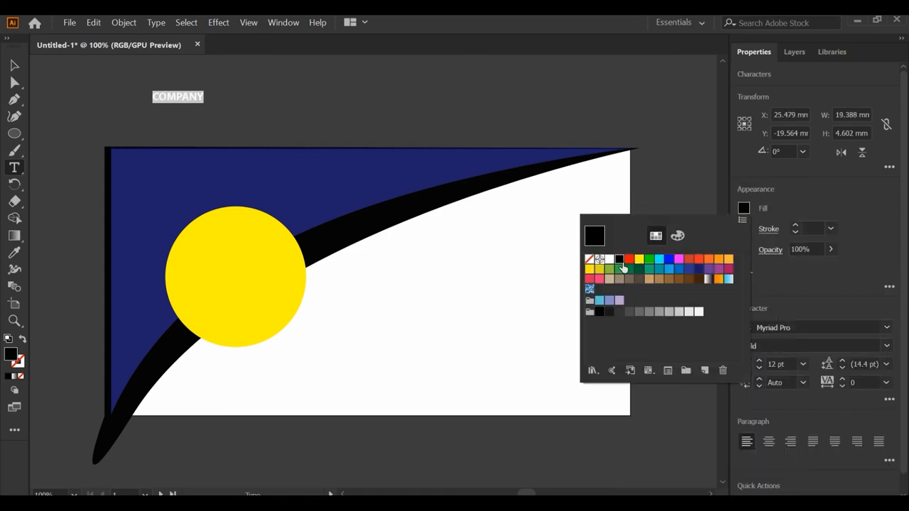
pyautogui.click(611, 260)
# - Enlarge the COMPANY text and place it on the blue shape above the yellow circle
pyautogui.click(14, 66)
pyautogui.moveTo(204, 104); pyautogui.dragTo(206, 172)
pyautogui.click(74, 137)
pyautogui.click(14, 168)
pyautogui.click(14, 65)
pyautogui.click(14, 168)
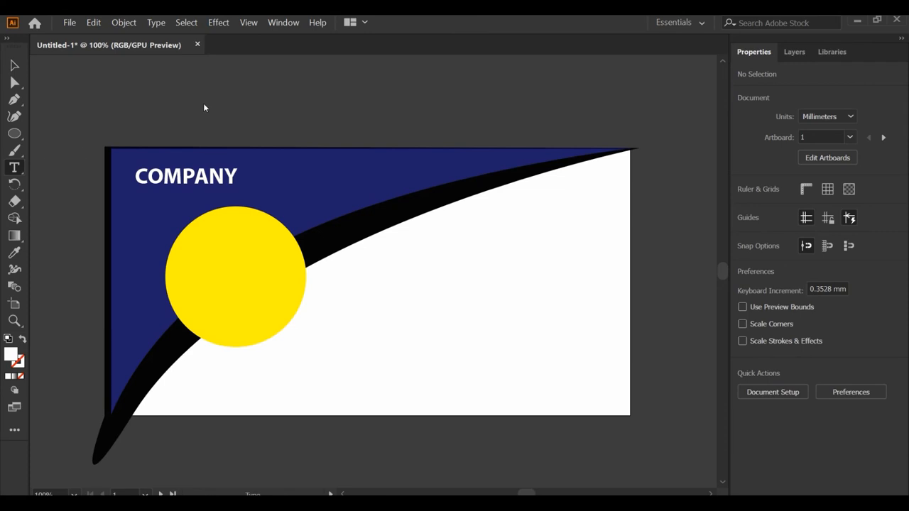
# - Add the text "Need a website?" in black Myriad Pro Bold, enlarge it and place it across the upper half of the yellow circle
pyautogui.click(204, 104)
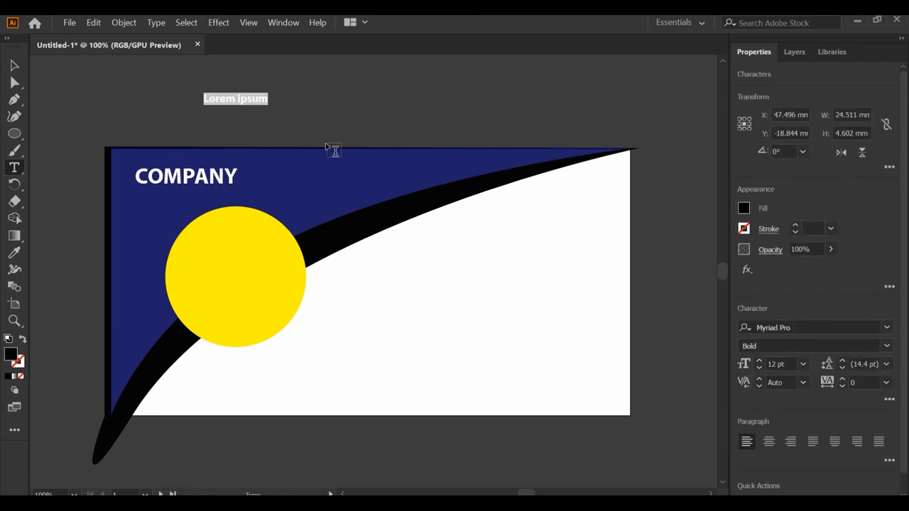
pyautogui.write('Need')
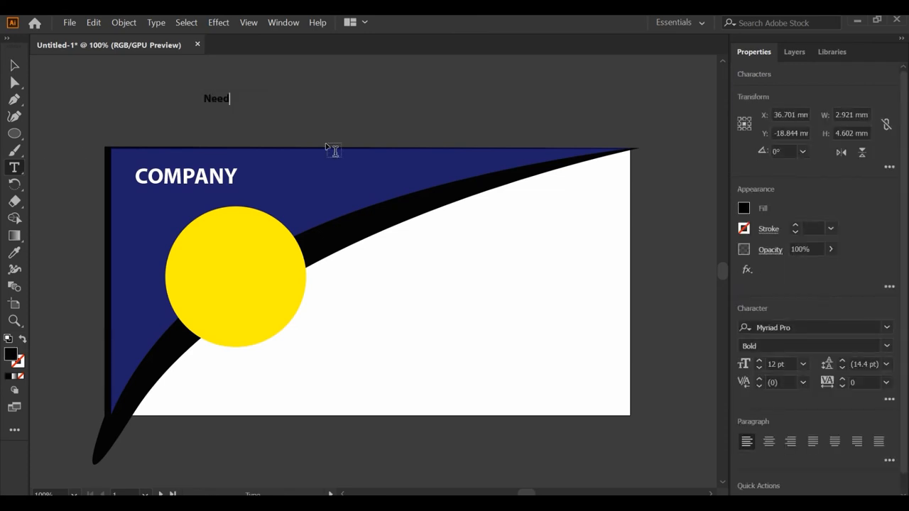
pyautogui.write(' a website?')
pyautogui.press('Escape')
pyautogui.moveTo(281, 106); pyautogui.dragTo(296, 261)
pyautogui.click(343, 93)
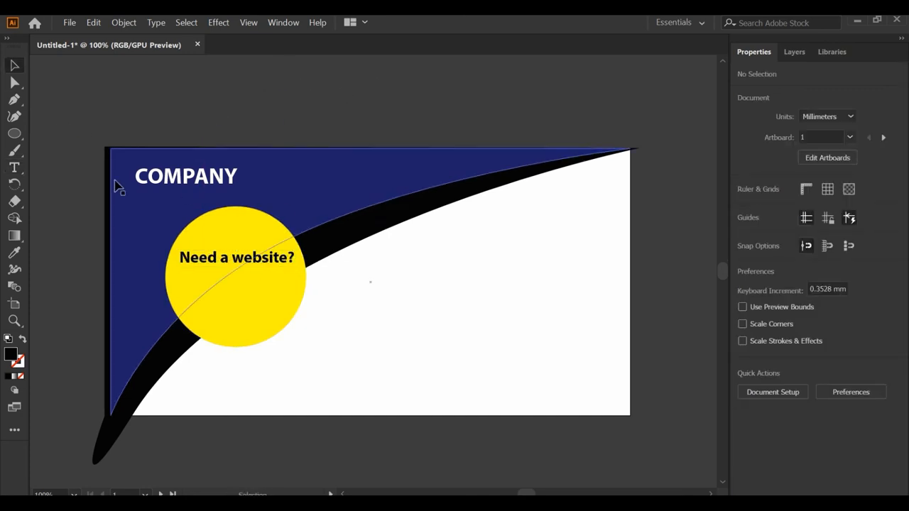
# - Add the text "Let us help you!" at about 15 pt and place it below "Need a website?" in the yellow circle
pyautogui.click(14, 168)
pyautogui.click(254, 87)
pyautogui.write('Let us help you')
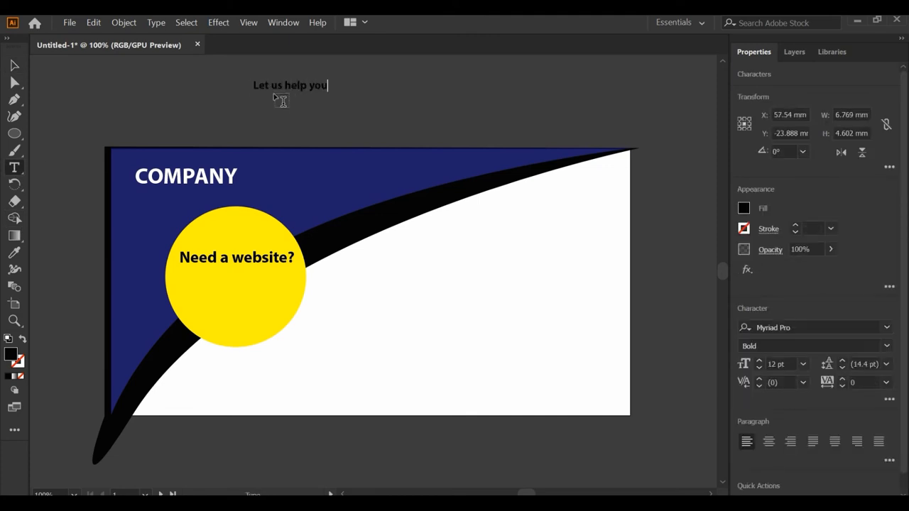
pyautogui.click(14, 66)
pyautogui.moveTo(306, 89); pyautogui.dragTo(245, 296)
pyautogui.moveTo(268, 285); pyautogui.dragTo(278, 283)
pyautogui.doubleClick(275, 290)
pyautogui.write('!')
pyautogui.press('Escape')
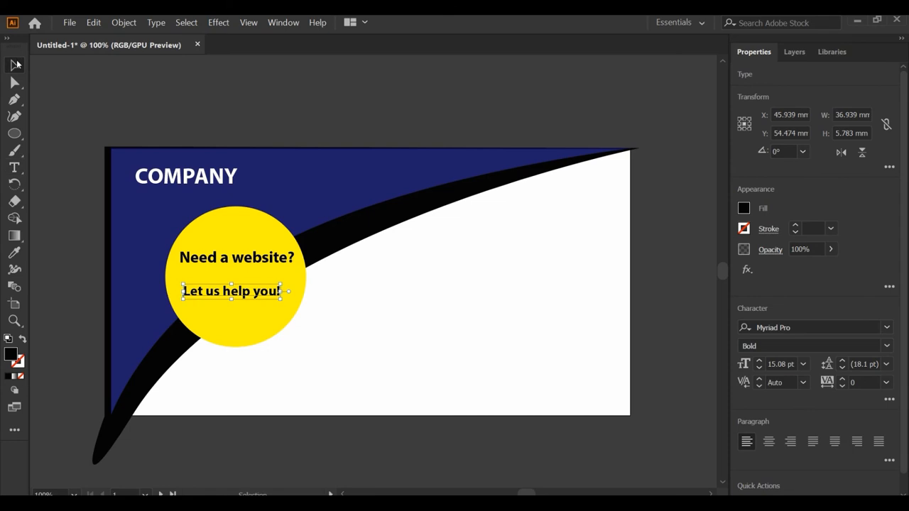
# - Recolor the "Let us help you!" text with the dark blue sampled from the blue shape
pyautogui.click(15, 253)
pyautogui.click(341, 160)
pyautogui.click(14, 66)
pyautogui.click(349, 101)
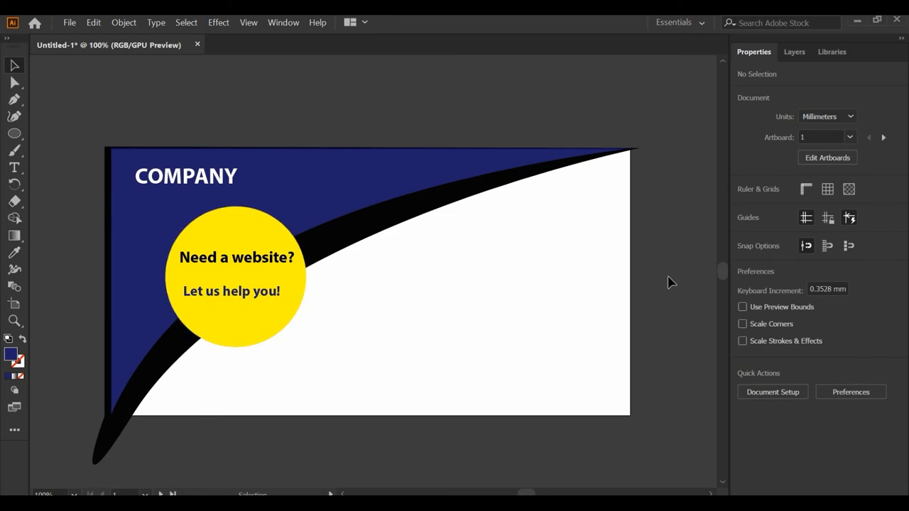
# - Fit the building photo over the whole first artboard at 197.556 × 101.6 mm and send it behind all other artwork
pyautogui.moveTo(632, 177); pyautogui.dragTo(649, 141)
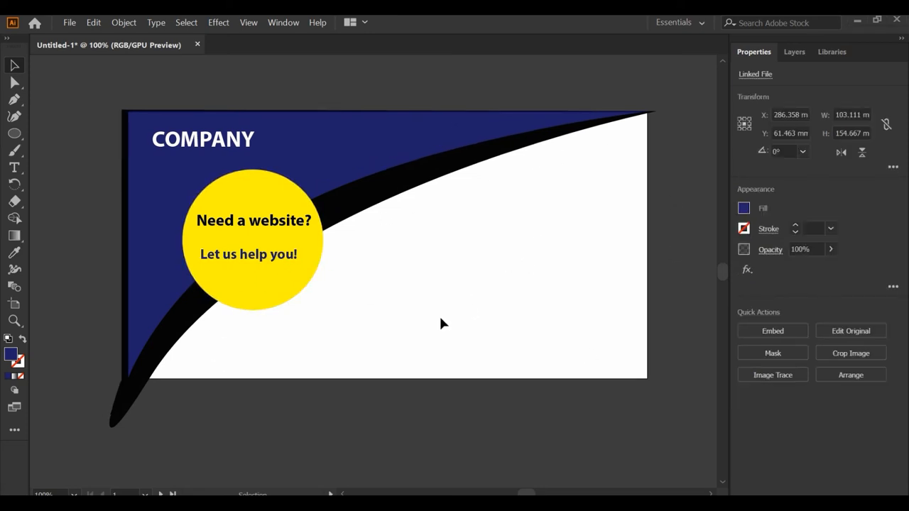
pyautogui.keyDown('alt'); pyautogui.scroll(-1, 440, 323); pyautogui.keyUp('alt')
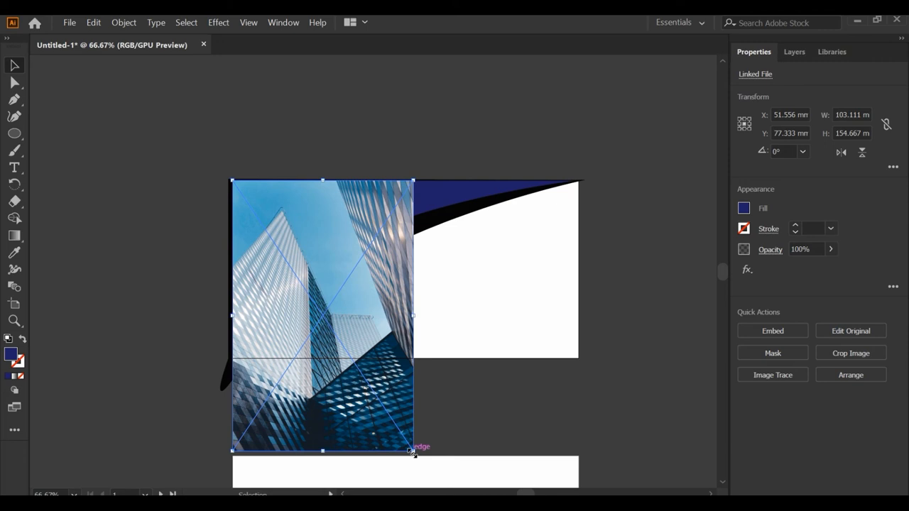
pyautogui.moveTo(411, 453); pyautogui.dragTo(578, 359)
pyautogui.rightClick(527, 312)
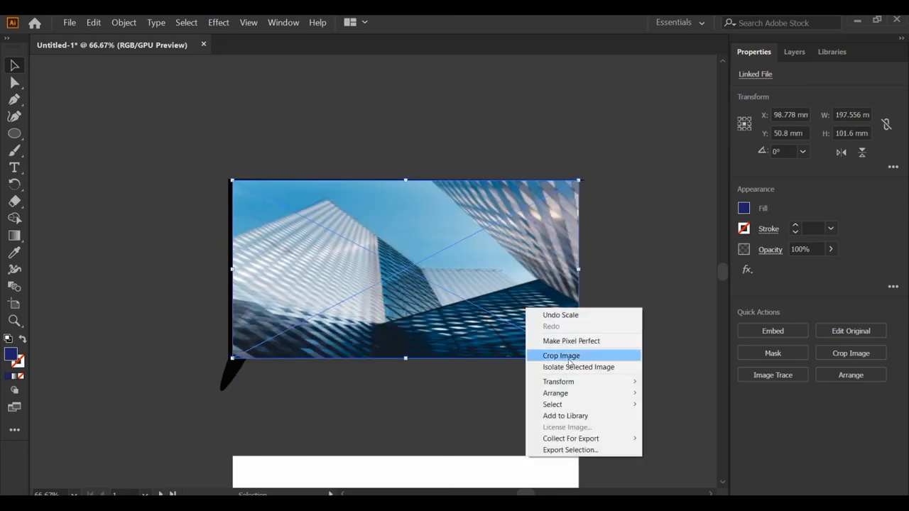
pyautogui.moveTo(582, 397)
pyautogui.click(684, 429)
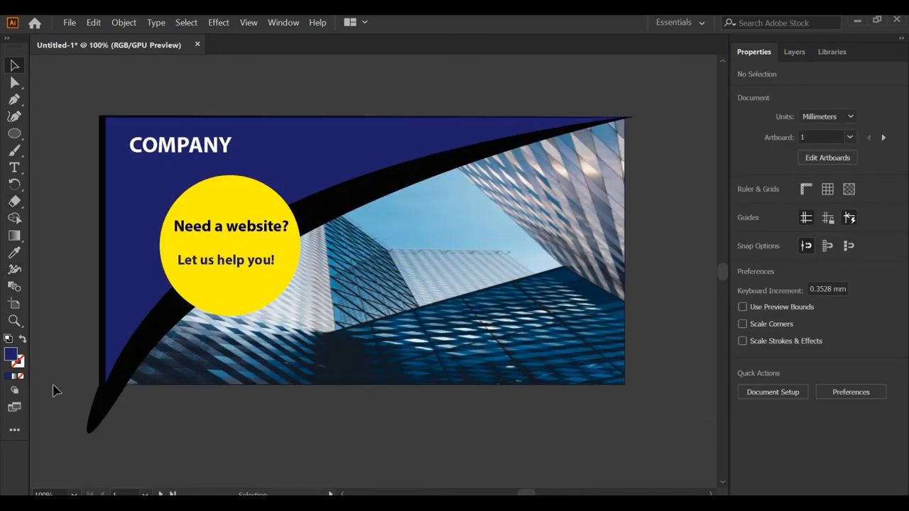
# - Draw a circle about 10 mm in diameter on the lower part of the photo and fill it with cyan
pyautogui.click(17, 135)
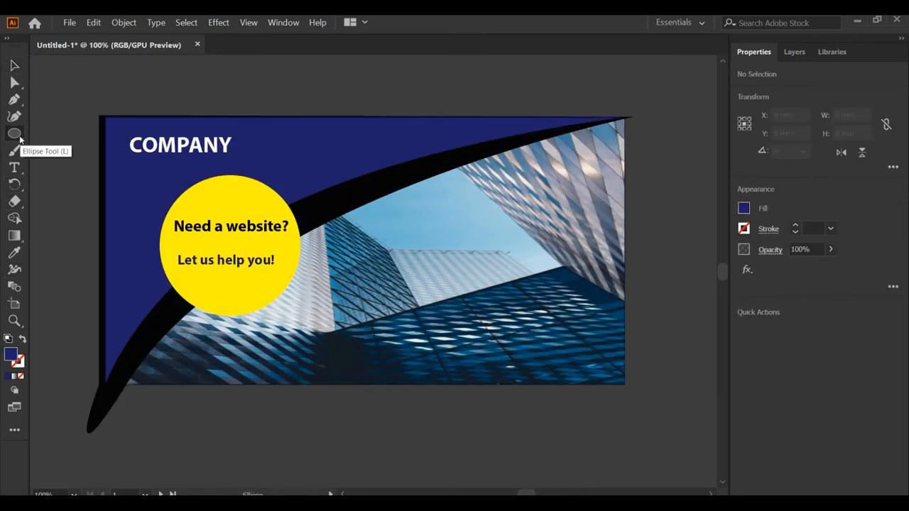
pyautogui.click(46, 154)
pyautogui.moveTo(334, 311); pyautogui.dragTo(356, 326)
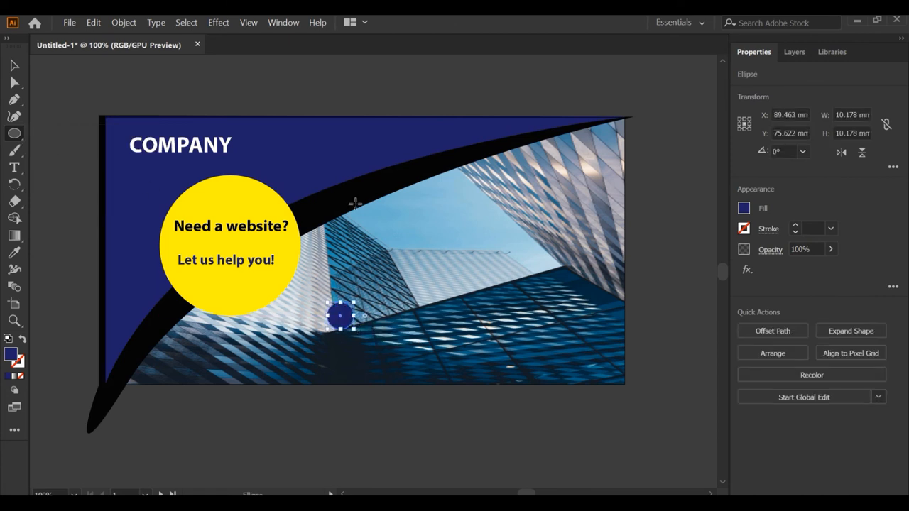
pyautogui.click(744, 208)
pyautogui.click(657, 265)
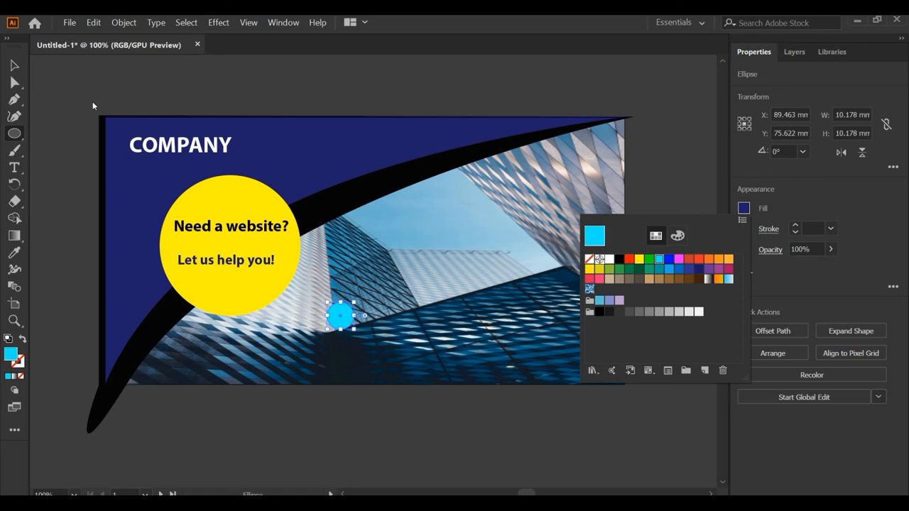
pyautogui.press('Escape')
# - Duplicate the cyan circle twice to the right to form a horizontal row of three
pyautogui.click(14, 65)
pyautogui.moveTo(340, 314); pyautogui.dragTo(437, 315)
pyautogui.moveTo(438, 314); pyautogui.dragTo(523, 315)
# - Add the text "Dynamic Website" above the first artboard and give it a white fill
pyautogui.press('t')
pyautogui.click(274, 86)
pyautogui.write('Dynamic Website')
pyautogui.click(15, 64)
pyautogui.click(744, 208)
pyautogui.click(612, 260)
# - Place the "Dynamic Website" text under the cyan circles, duplicating it so each of the three circles has a label
pyautogui.moveTo(314, 84); pyautogui.dragTo(442, 345)
pyautogui.moveTo(442, 346); pyautogui.dragTo(543, 345)
pyautogui.click(461, 422)
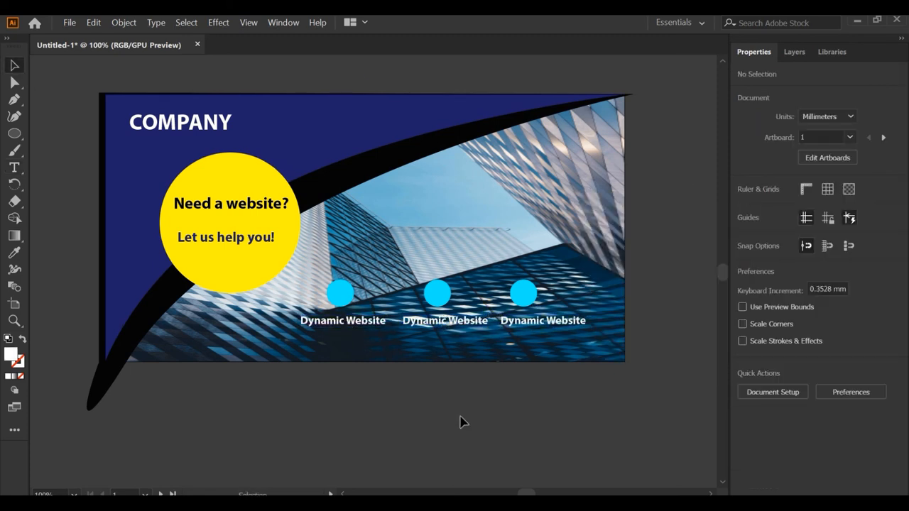
# - Draw a white 197.556 × 101.6 mm rectangle exactly covering the first artboard
pyautogui.scroll(-2, 466, 397)
pyautogui.scroll(-2, 466, 389)
pyautogui.scroll(2, 472, 387)
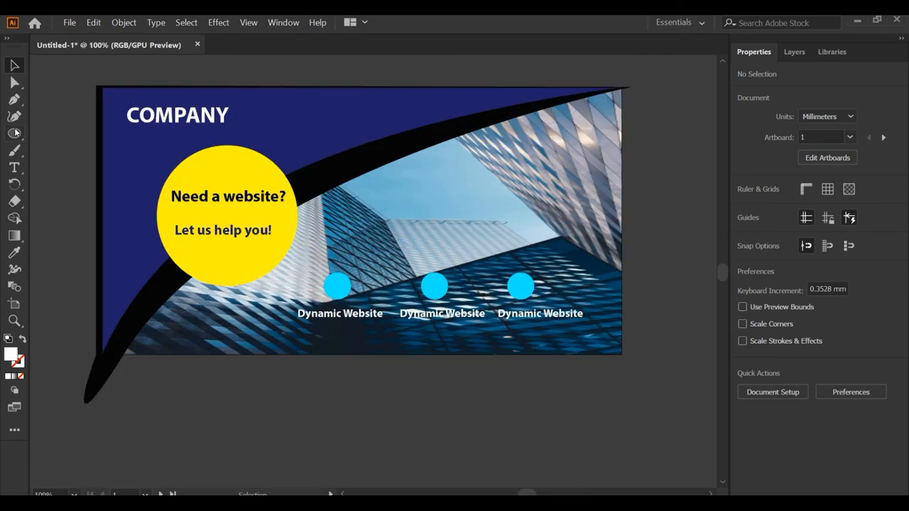
pyautogui.moveTo(16, 133); pyautogui.dragTo(31, 133)
pyautogui.moveTo(110, 101); pyautogui.dragTo(623, 354)
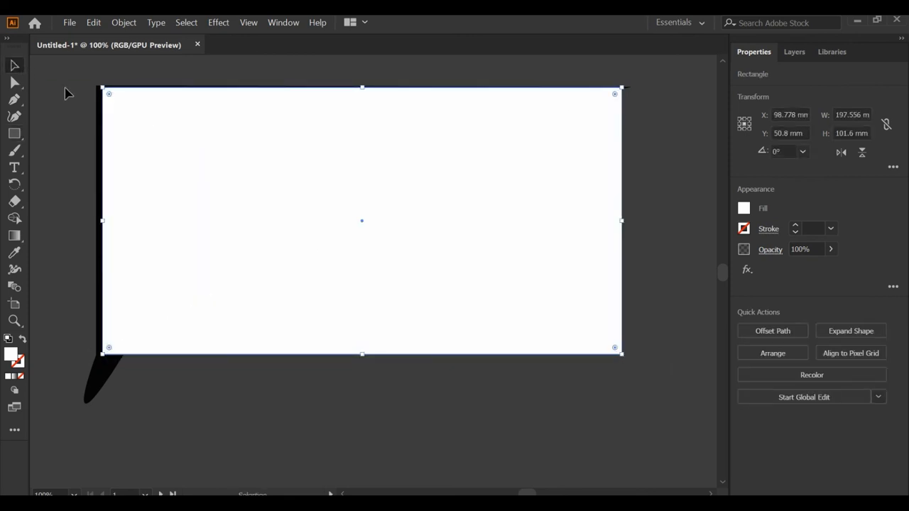
# - Make a clipping mask from all the front artwork, using the white rectangle to trim everything to the artboard
pyautogui.hotkey('ctrl', 'a')
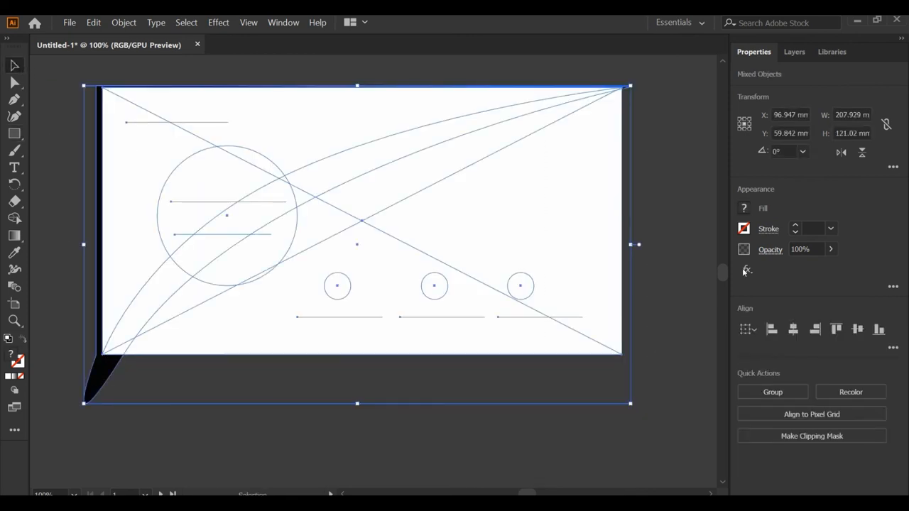
pyautogui.rightClick(447, 277)
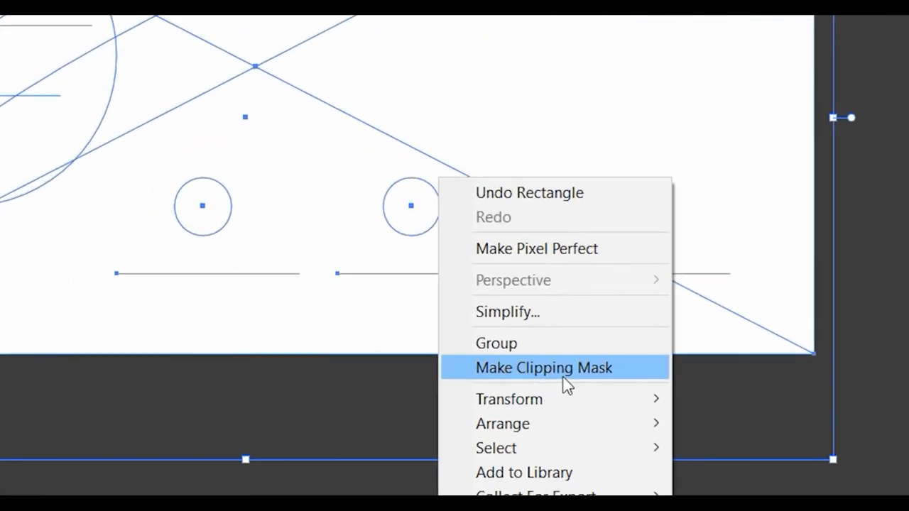
pyautogui.rightClick(456, 28)
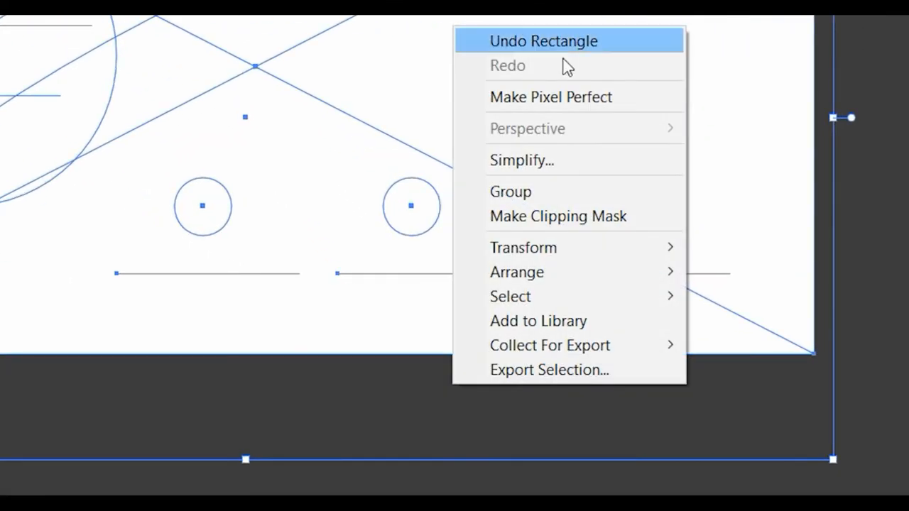
pyautogui.click(601, 212)
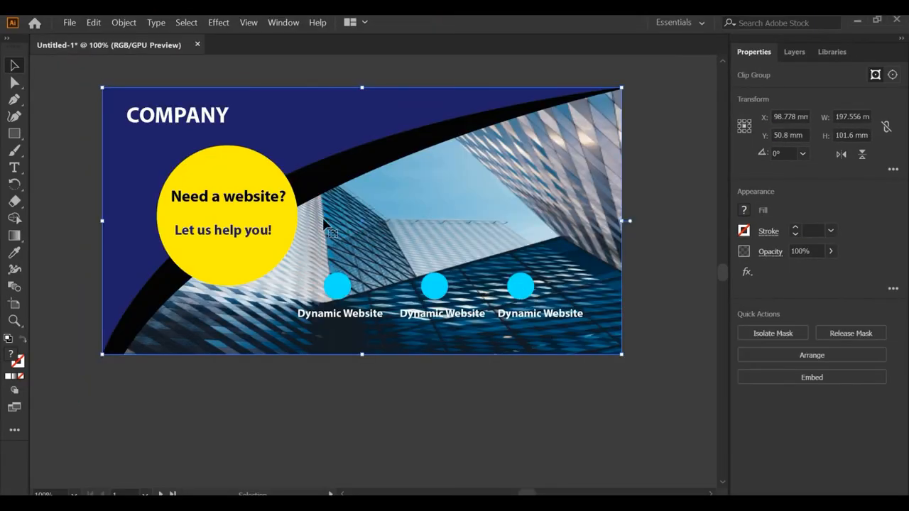
pyautogui.click(676, 188)
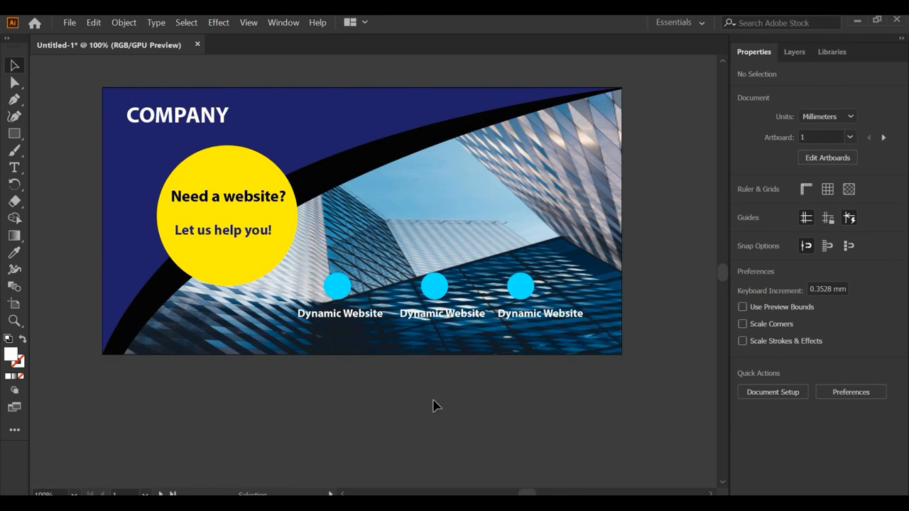
# - Draw a 197.556 × 101.6 mm rectangle exactly covering the second artboard
pyautogui.scroll(-1, 431, 406)
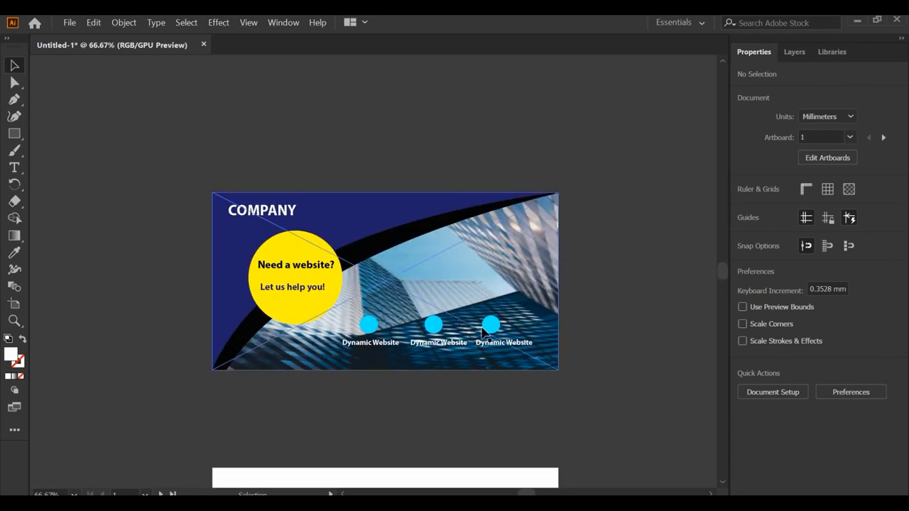
pyautogui.scroll(-5, 505, 361)
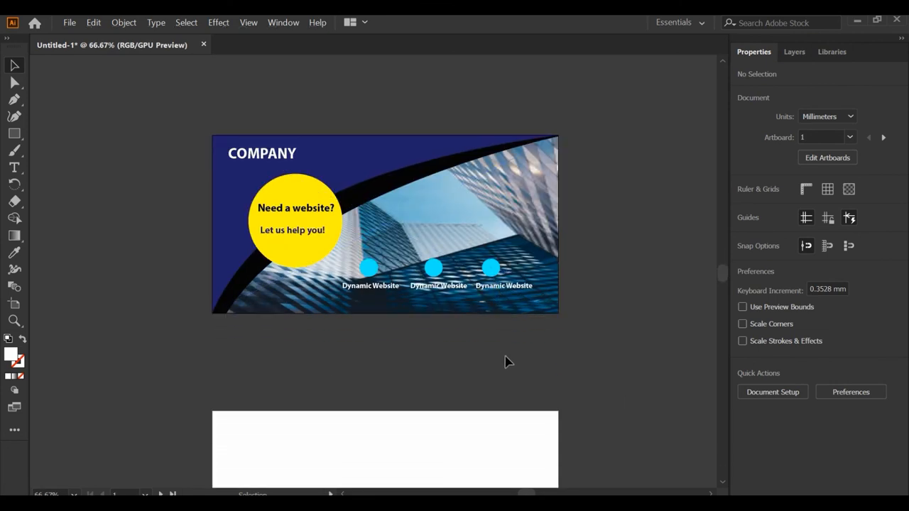
pyautogui.scroll(-2, 509, 365)
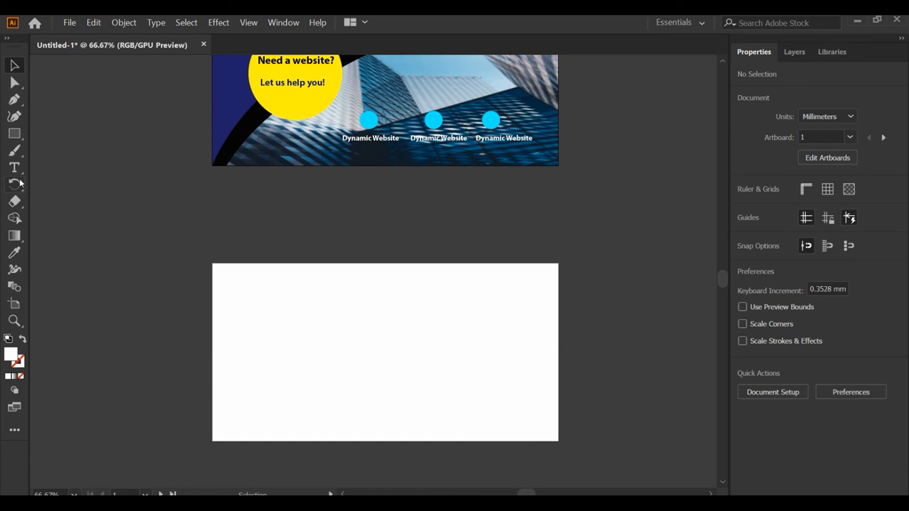
pyautogui.moveTo(14, 171); pyautogui.dragTo(67, 167)
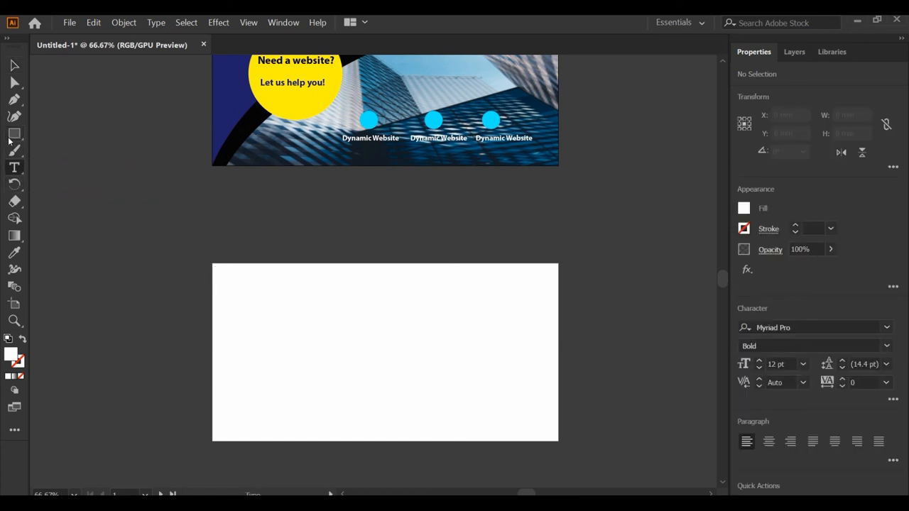
pyautogui.click(14, 134)
pyautogui.moveTo(212, 265); pyautogui.dragTo(559, 441)
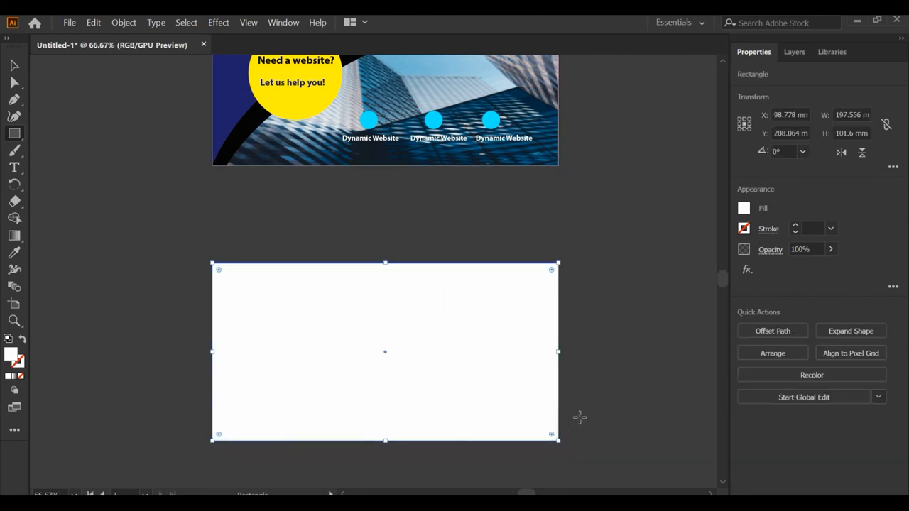
# - Fill the second artboard's rectangle with dark blue and pull its upper-right corner inward toward the lower left
pyautogui.click(744, 211)
pyautogui.click(699, 271)
pyautogui.click(519, 242)
pyautogui.click(15, 83)
pyautogui.moveTo(558, 264); pyautogui.dragTo(319, 385)
# - Add the two-line text "From COMPANY" in Myriad Pro Bold above the second artboard
pyautogui.click(14, 168)
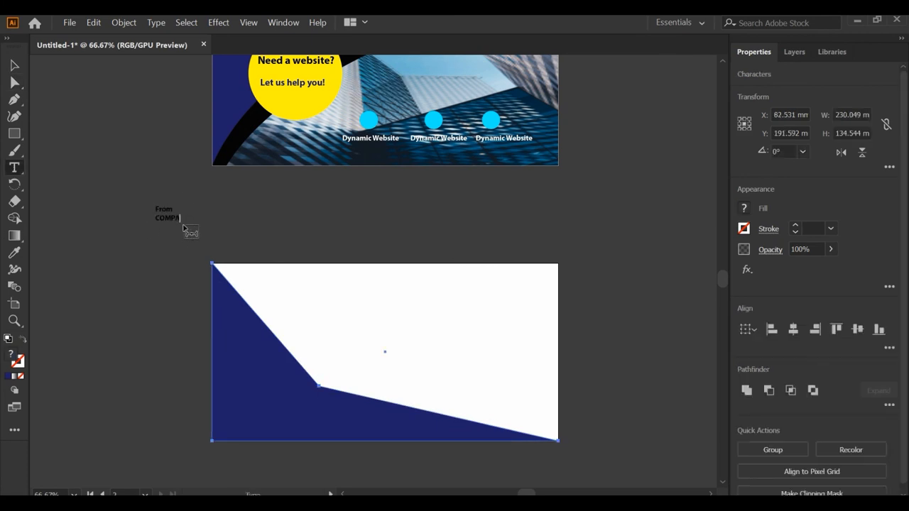
pyautogui.click(744, 209)
pyautogui.click(604, 261)
pyautogui.click(172, 220)
pyautogui.hotkey('ctrl', 'z')
# - Give the "From COMPANY" text a white fill, enlarge it and place it on the left part of the blue shape
pyautogui.click(14, 65)
pyautogui.click(166, 219)
pyautogui.click(744, 209)
pyautogui.click(595, 236)
pyautogui.moveTo(189, 222); pyautogui.dragTo(280, 394)
pyautogui.click(119, 297)
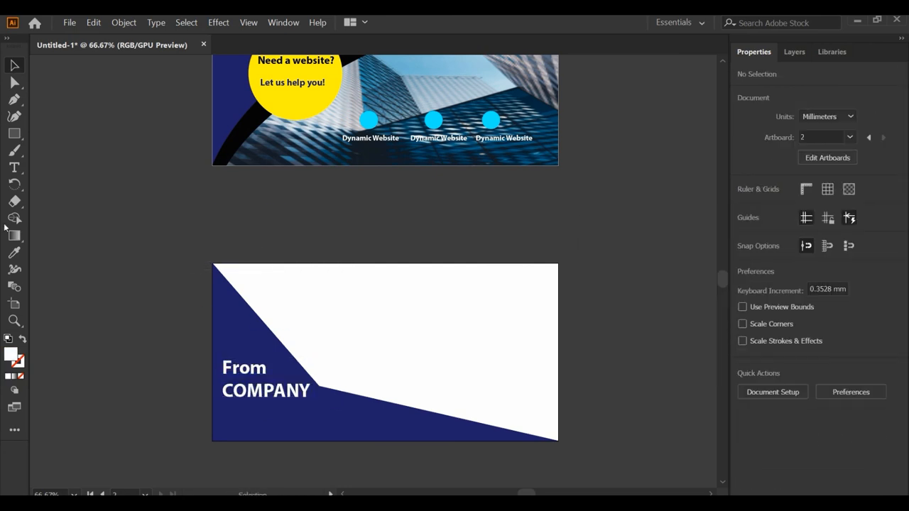
# - Add the text "To" in black and place it in the upper white area of the second artboard
pyautogui.click(254, 217)
pyautogui.write('To')
pyautogui.press('Escape')
pyautogui.moveTo(263, 207)
pyautogui.mouseDown()
pyautogui.moveTo(295, 289)
pyautogui.moveTo(524, 317)
pyautogui.mouseUp()
# - Draw a horizontal 2 pt black line about 131 mm long below "To" and duplicate it into three left-aligned address lines
pyautogui.press('\\')
pyautogui.moveTo(395, 319); pyautogui.dragTo(390, 311)
pyautogui.moveTo(390, 311); pyautogui.dragTo(395, 352)
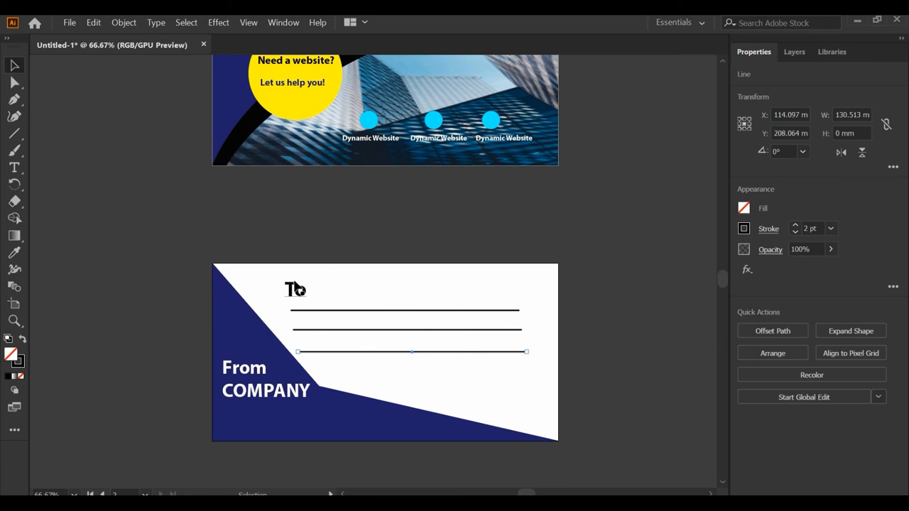
pyautogui.moveTo(312, 311); pyautogui.dragTo(339, 330)
pyautogui.moveTo(338, 331); pyautogui.dragTo(326, 330)
pyautogui.click(606, 316)
# - Copy the four social media logos from social media logos.ai and paste them into the postcard document
pyautogui.scroll(-1, 605, 316)
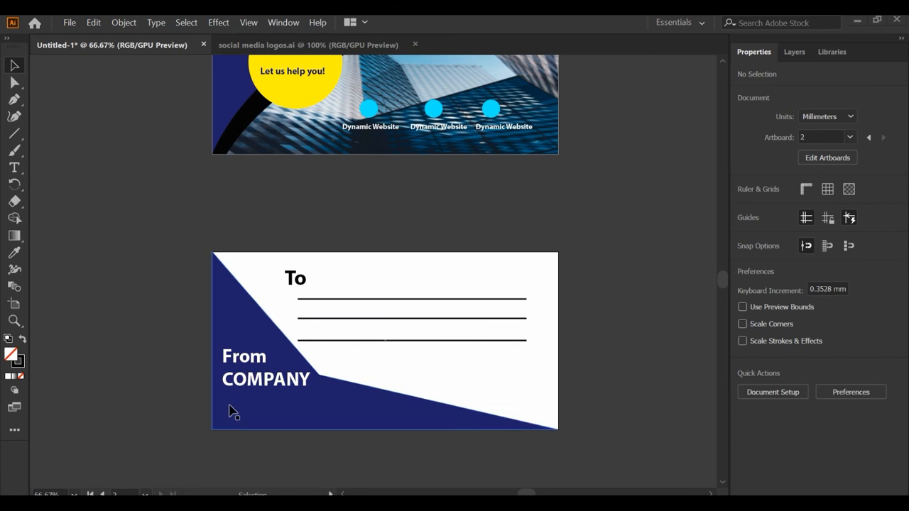
pyautogui.click(318, 45)
pyautogui.moveTo(193, 234); pyautogui.dragTo(568, 302)
pyautogui.click(106, 47)
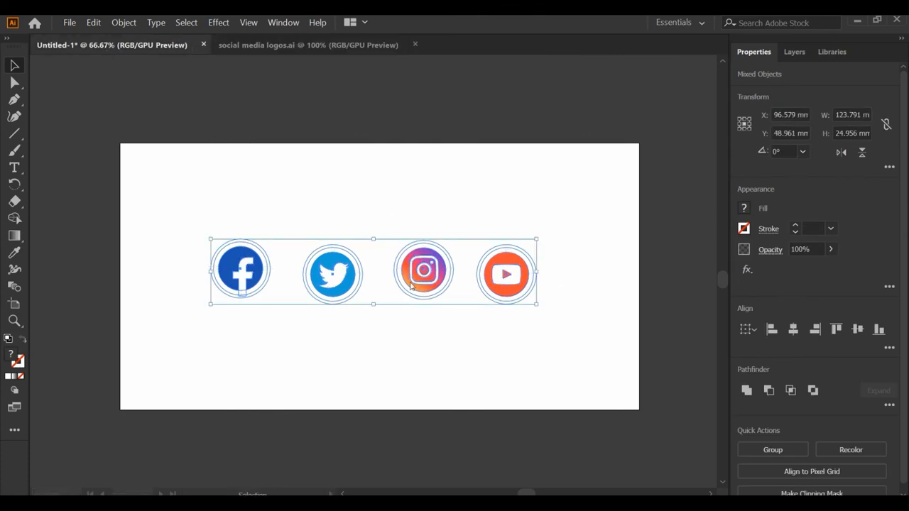
pyautogui.hotkey('ctrl', 'v')
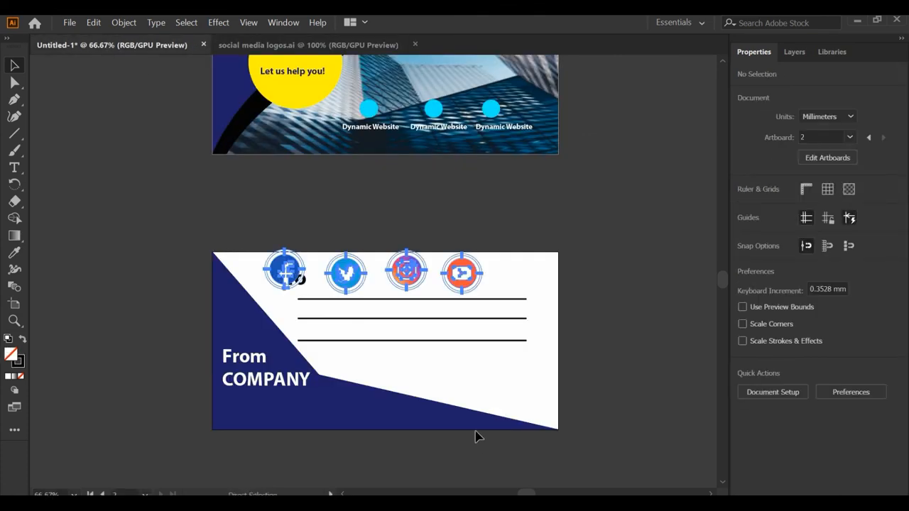
# - Shrink the social media logos and place them in a row on the blue shape below "From COMPANY"
pyautogui.moveTo(417, 276); pyautogui.dragTo(459, 211)
pyautogui.moveTo(304, 204); pyautogui.dragTo(245, 405)
pyautogui.moveTo(461, 387); pyautogui.dragTo(419, 396)
pyautogui.moveTo(306, 414); pyautogui.dragTo(268, 418)
pyautogui.click(329, 456)
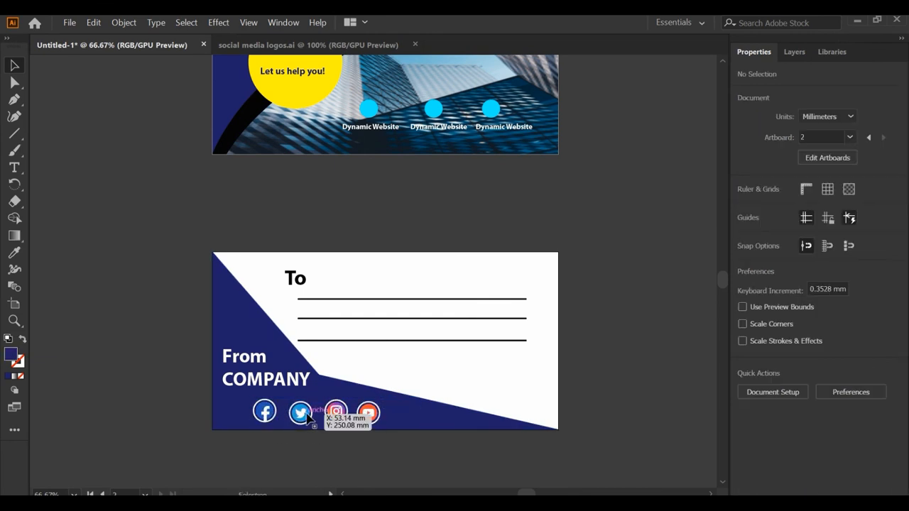
# - Spread the Twitter, Instagram and YouTube logos to the right to widen the spacing of the logo row
pyautogui.click(335, 413)
pyautogui.keyDown('shift'); pyautogui.click(302, 419); pyautogui.keyUp('shift')
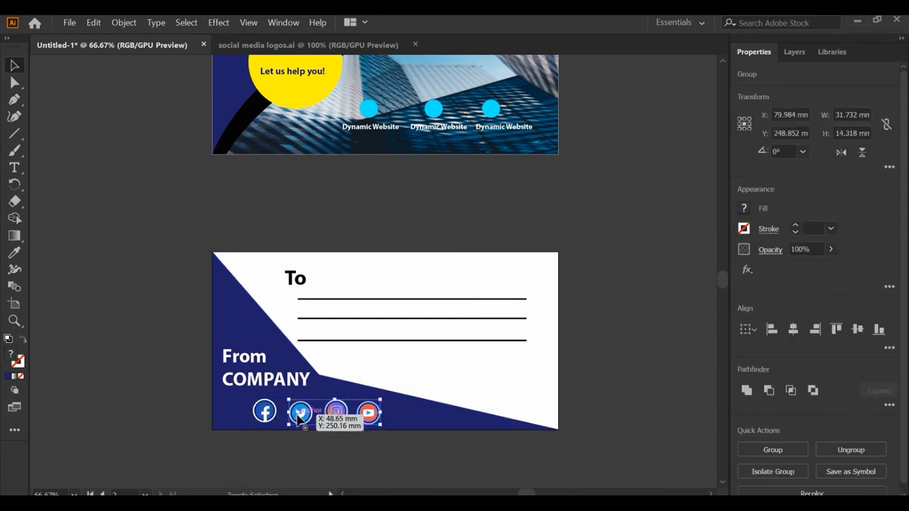
pyautogui.doubleClick(303, 419)
pyautogui.press('Escape')
pyautogui.keyDown('shift'); pyautogui.click(337, 418); pyautogui.keyUp('shift')
pyautogui.keyDown('shift'); pyautogui.click(358, 415); pyautogui.keyUp('shift')
pyautogui.moveTo(330, 418); pyautogui.dragTo(361, 414)
pyautogui.click(372, 452)
pyautogui.moveTo(384, 413); pyautogui.dragTo(401, 413)
pyautogui.click(502, 368)
pyautogui.scroll(-1, 508, 363)
pyautogui.hscroll(6, 446, 347)
pyautogui.scroll(1, 388, 266)
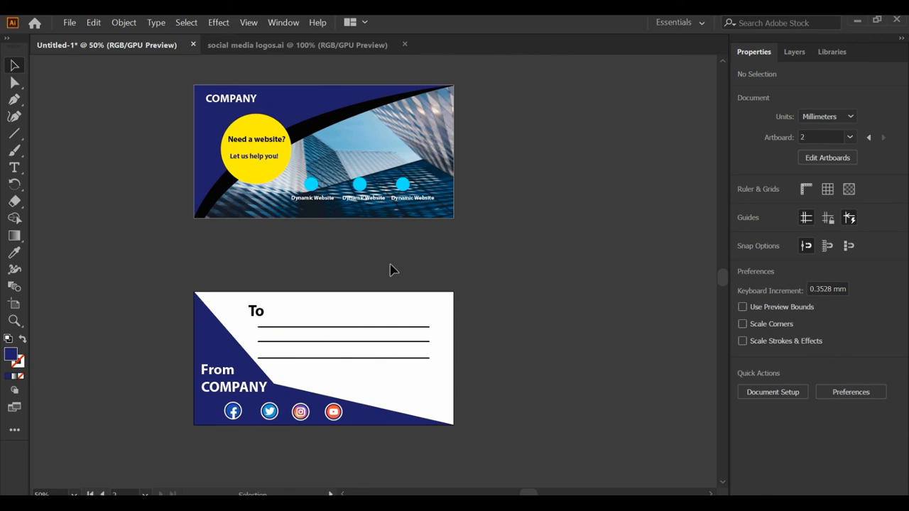